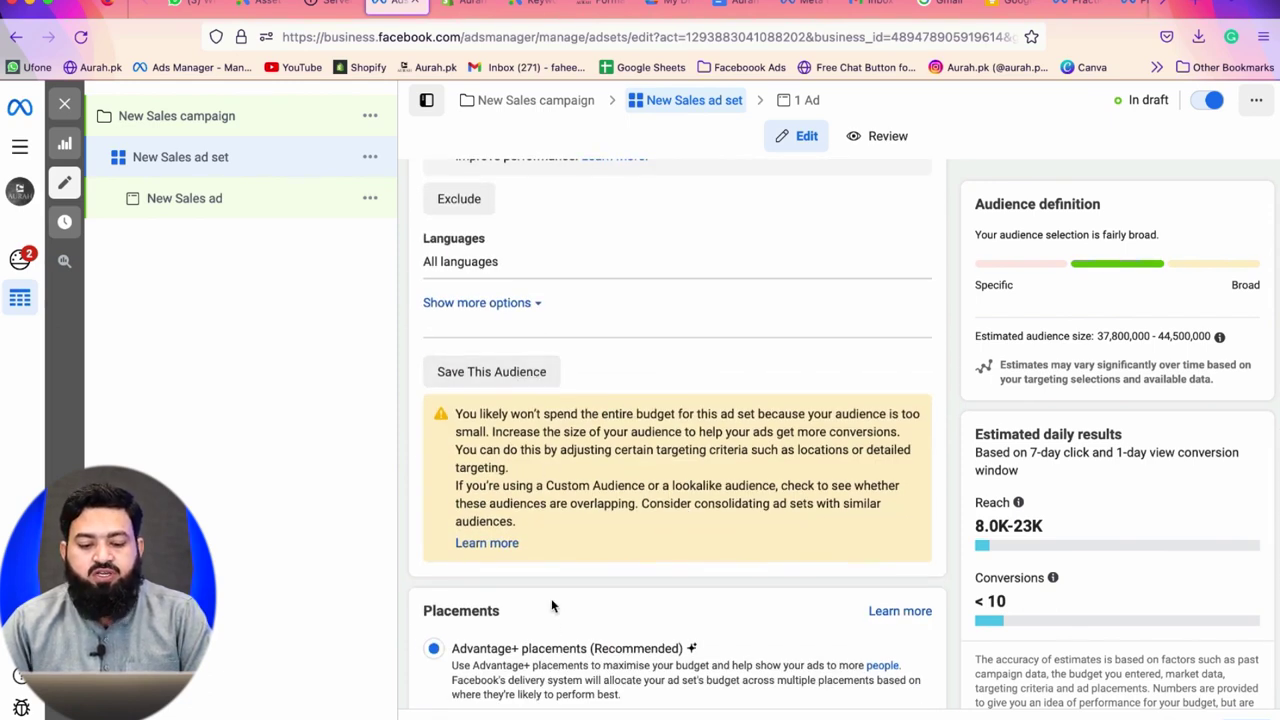
# Set the Instagram account of the New Sales ad to aurah.pk.
pyautogui.scroll(-2, 543, 660)
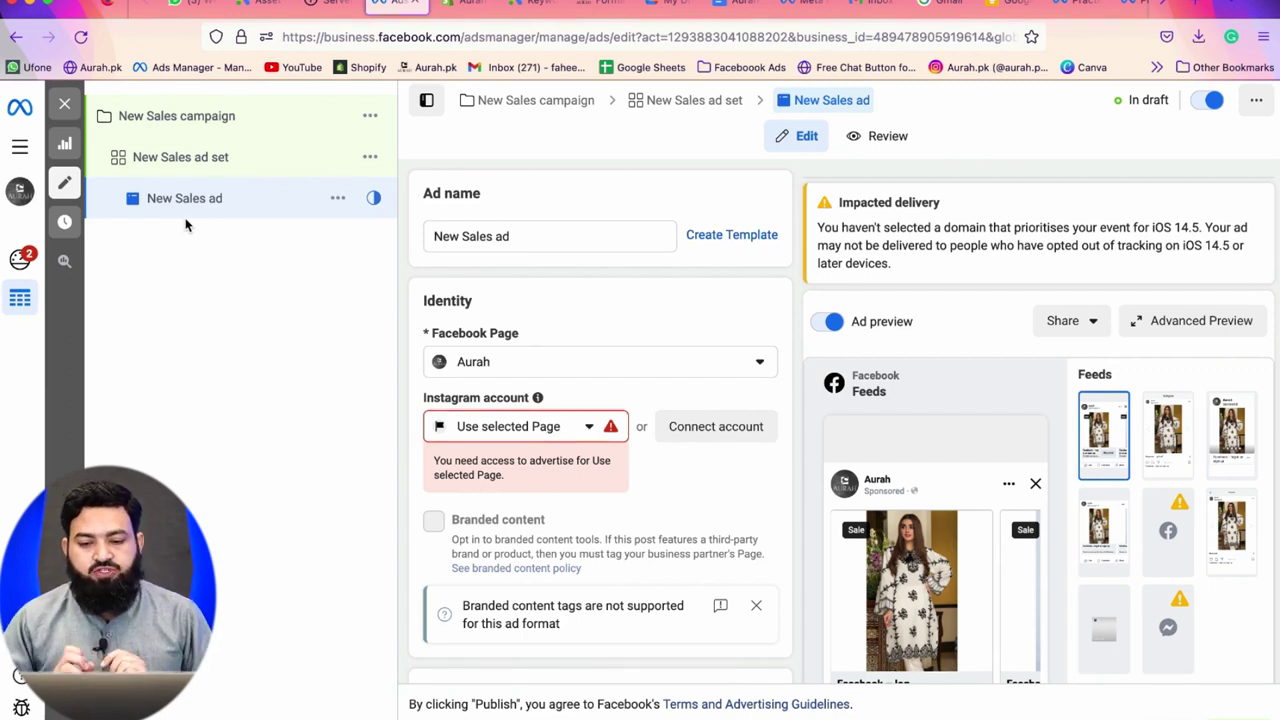
pyautogui.click(573, 428)
pyautogui.click(534, 501)
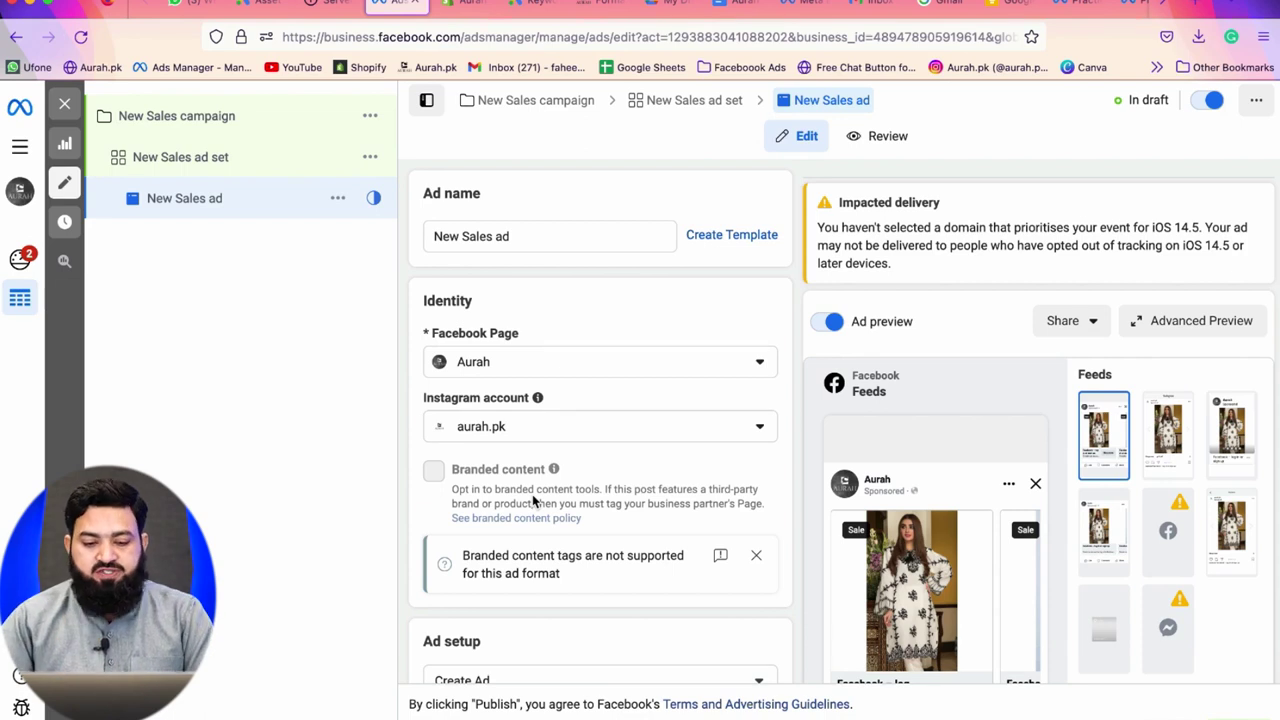
# Switch the ad setup to Use existing post.
pyautogui.scroll(-3, 608, 537)
pyautogui.scroll(-4, 608, 539)
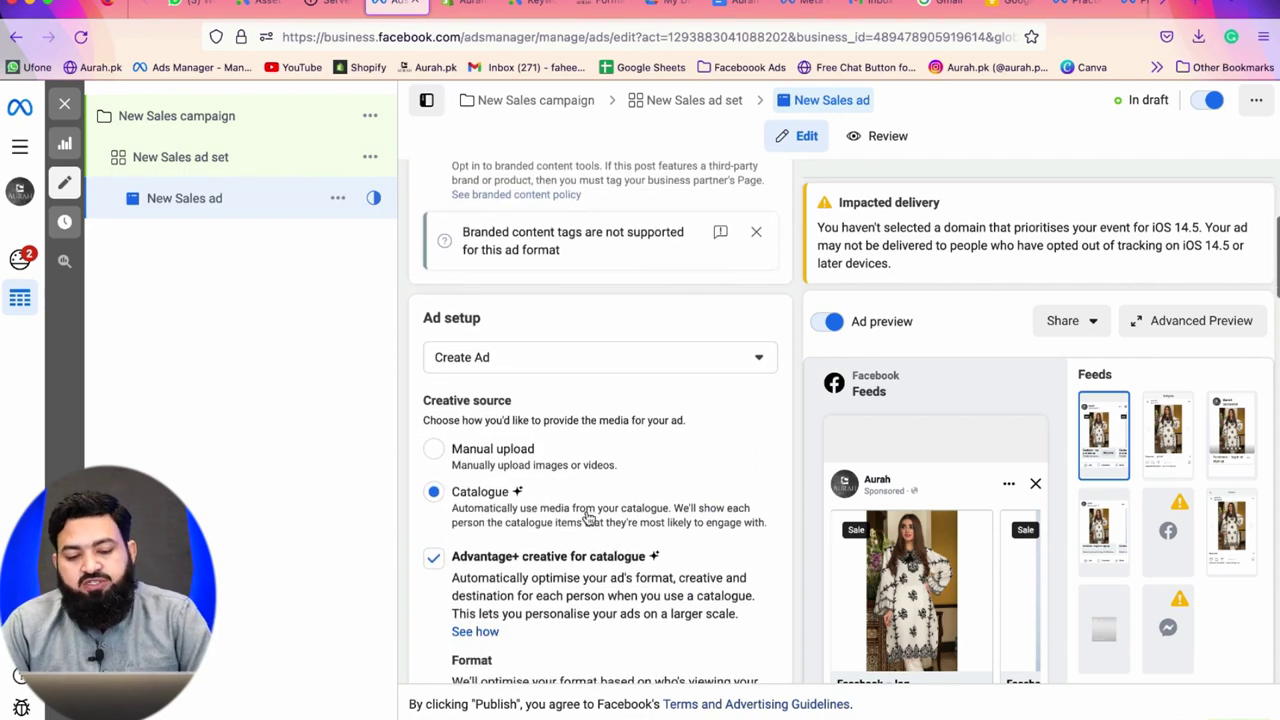
pyautogui.click(496, 366)
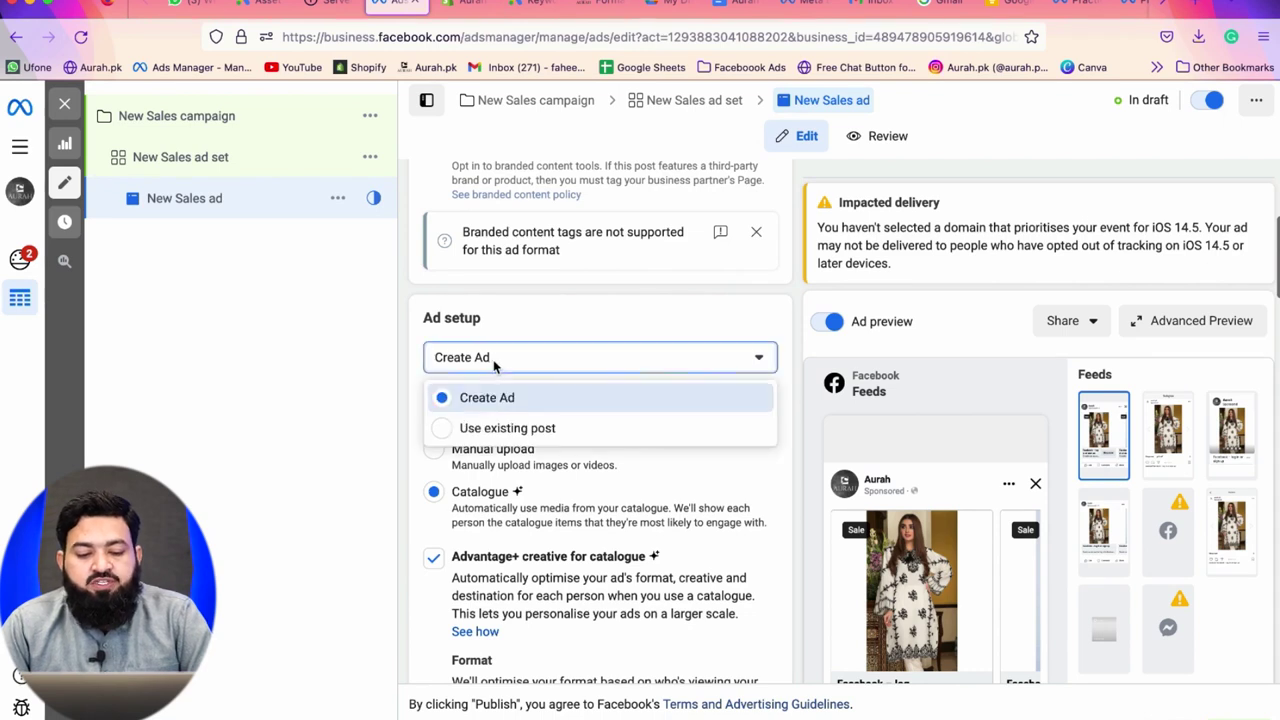
pyautogui.click(510, 430)
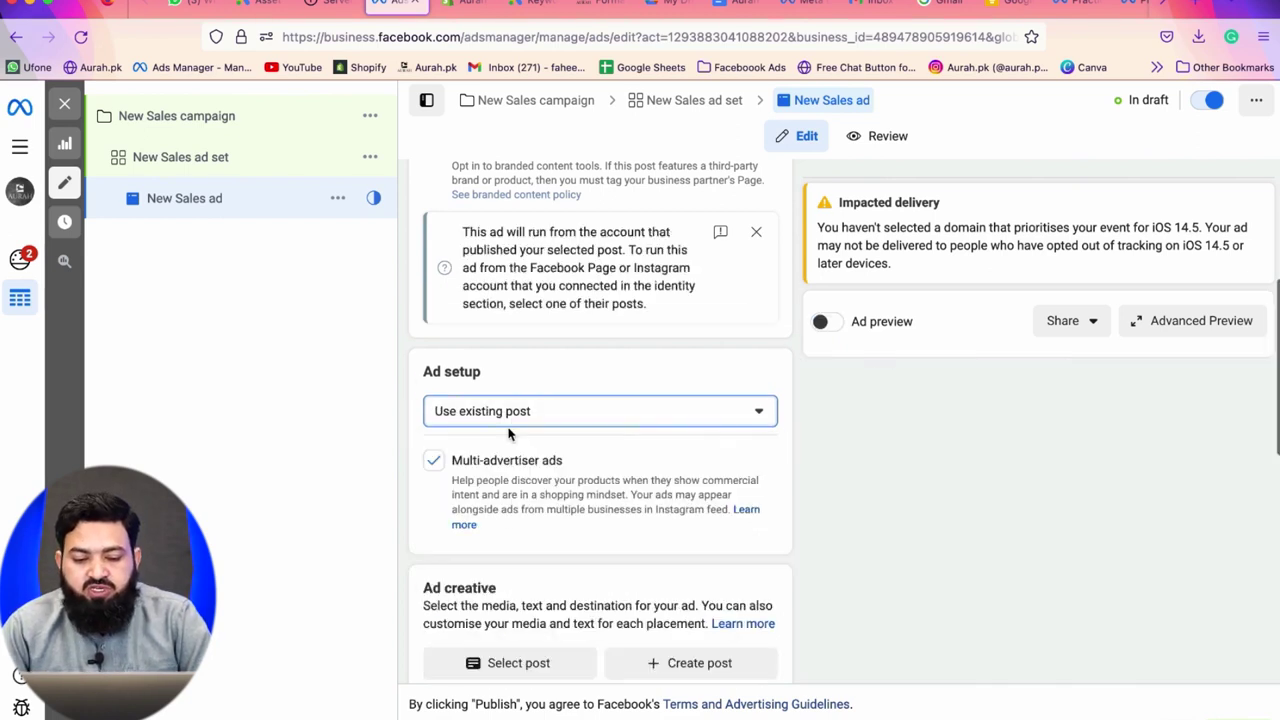
# Browse the existing Facebook posts offered for the ad creative and leave the post selection without choosing one.
pyautogui.scroll(-1, 495, 580)
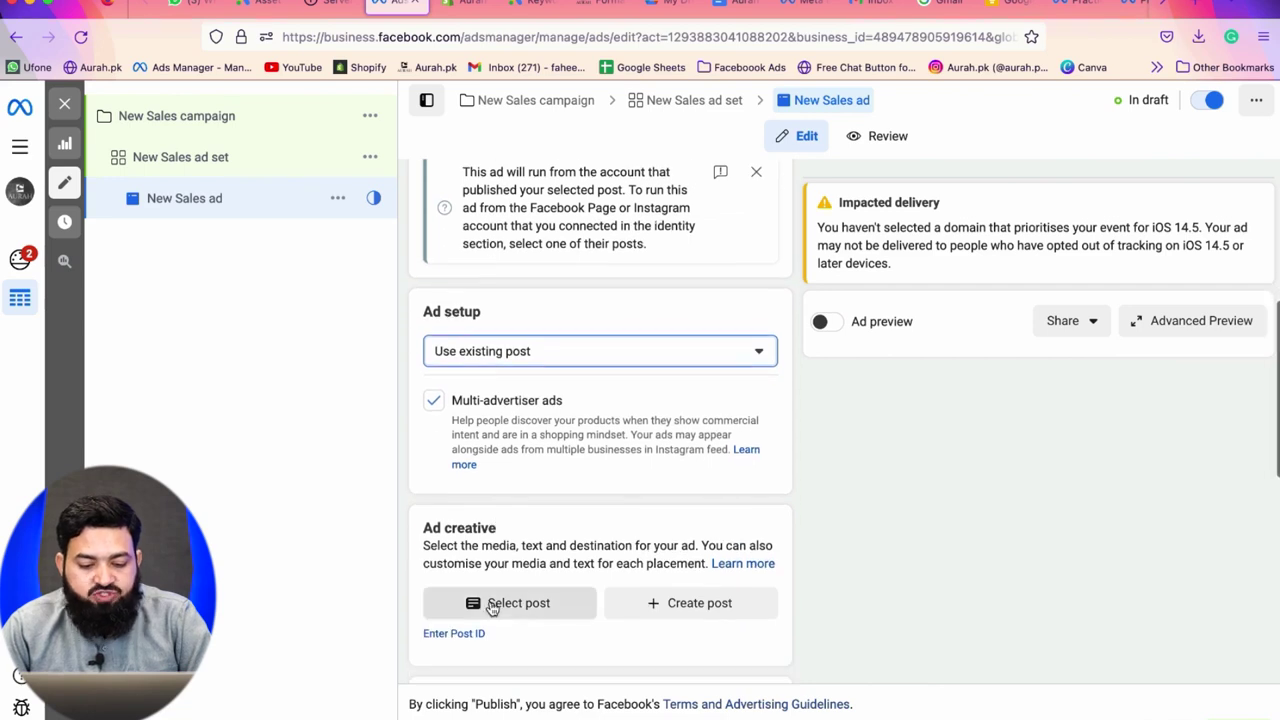
pyautogui.click(491, 604)
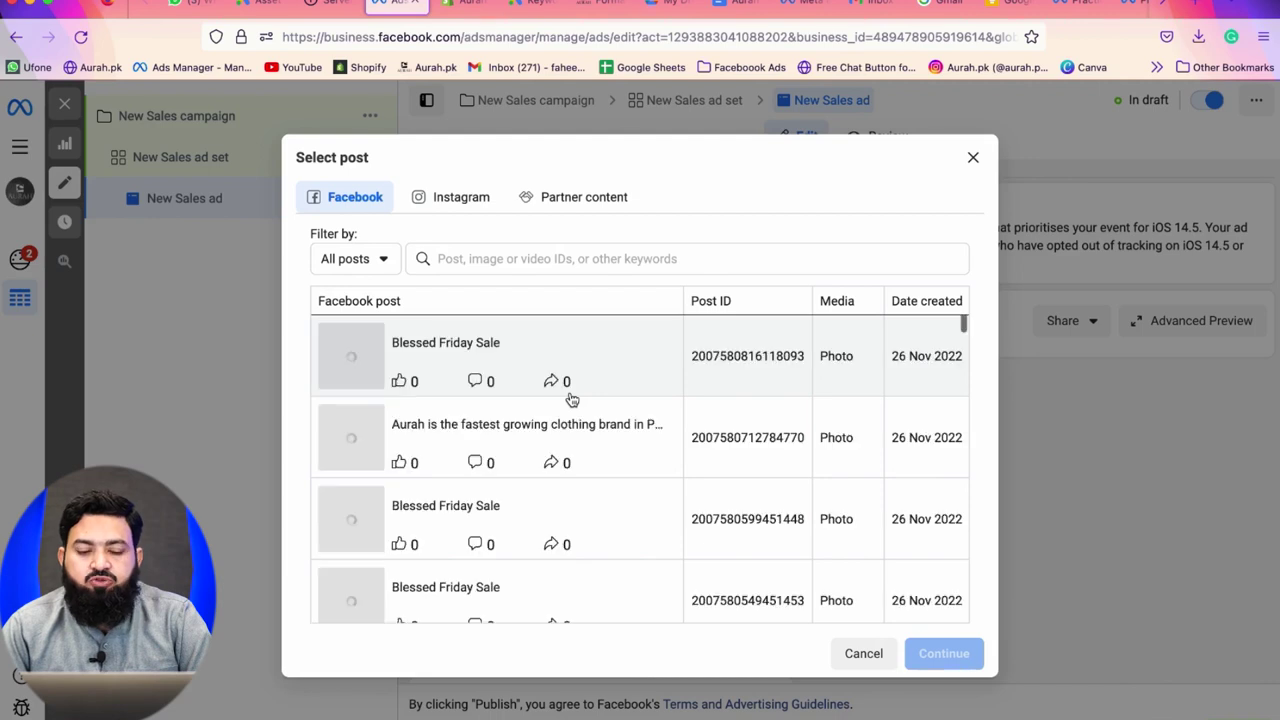
pyautogui.scroll(-10, 571, 399)
pyautogui.scroll(-5, 571, 399)
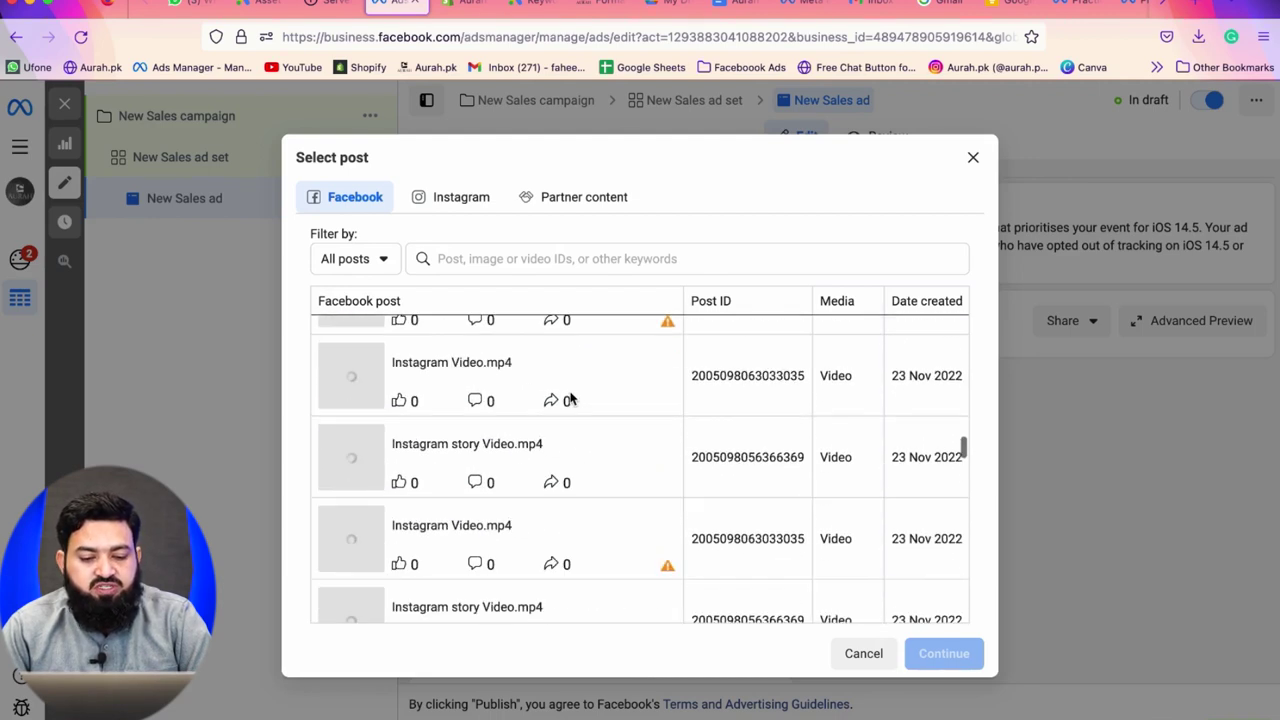
pyautogui.scroll(-6, 571, 400)
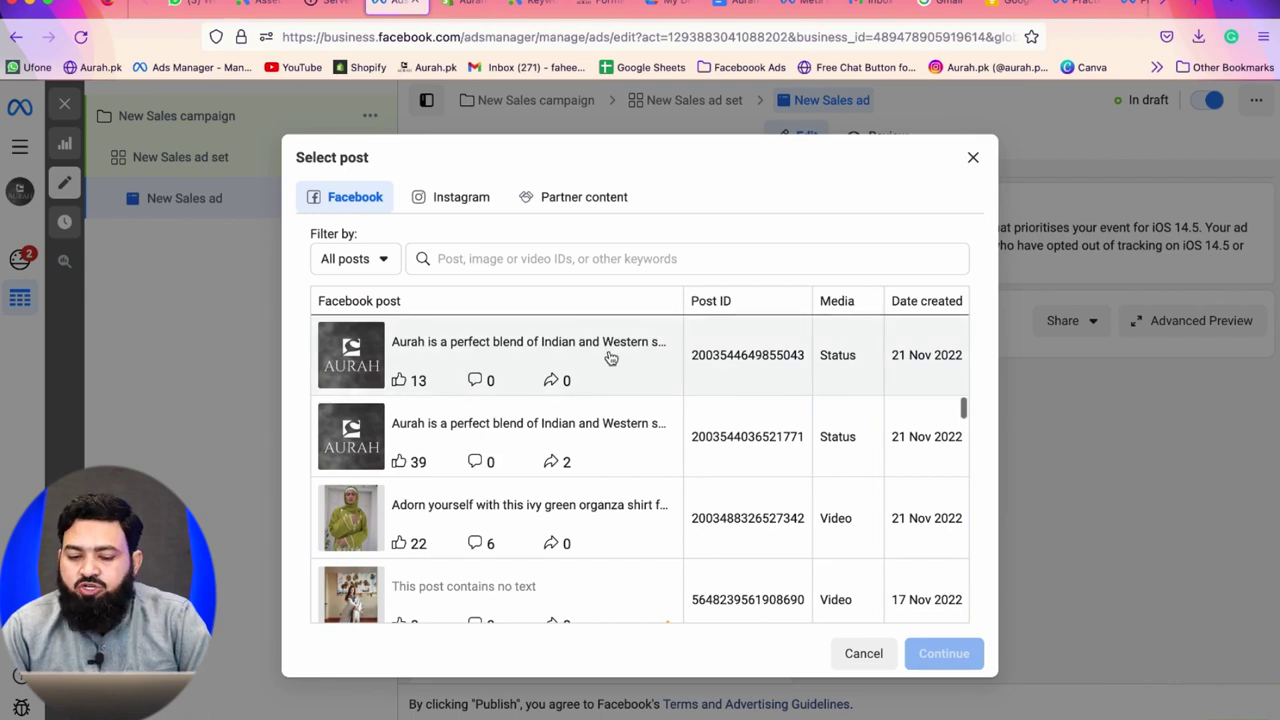
pyautogui.click(972, 158)
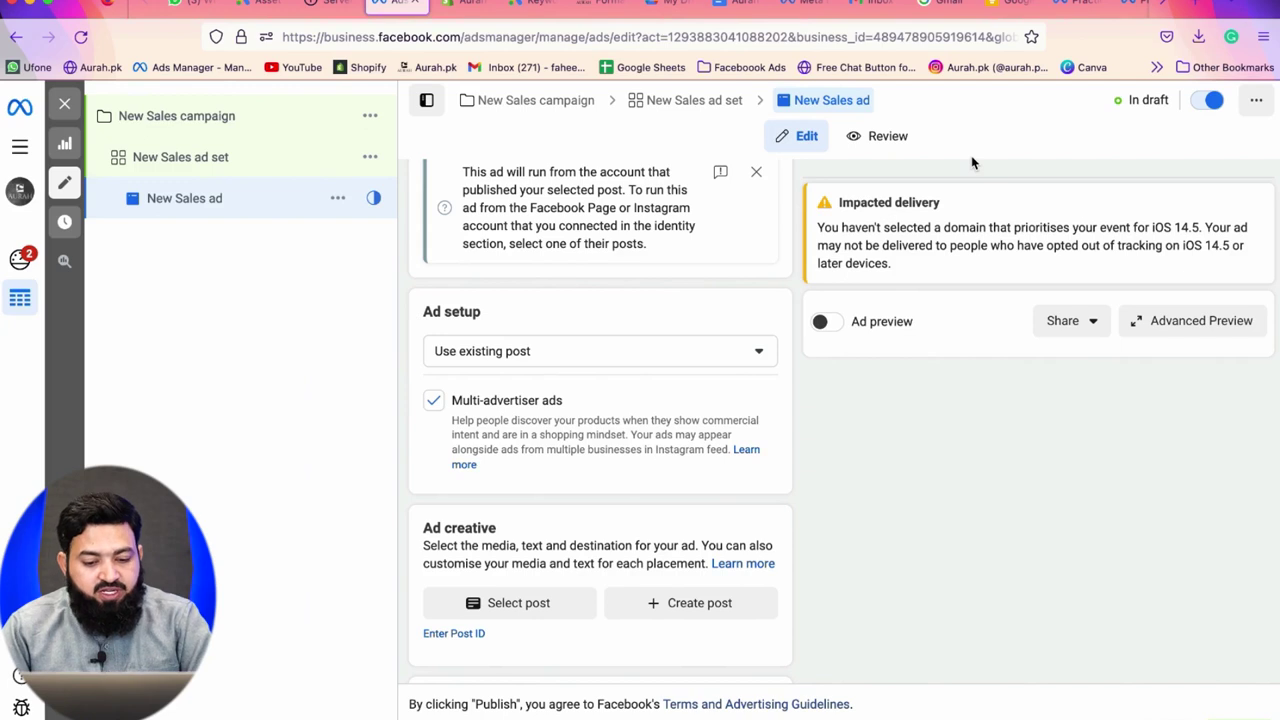
# Set the ad setup back to Create Ad and choose Manual upload as the creative source.
pyautogui.click(728, 367)
pyautogui.click(593, 400)
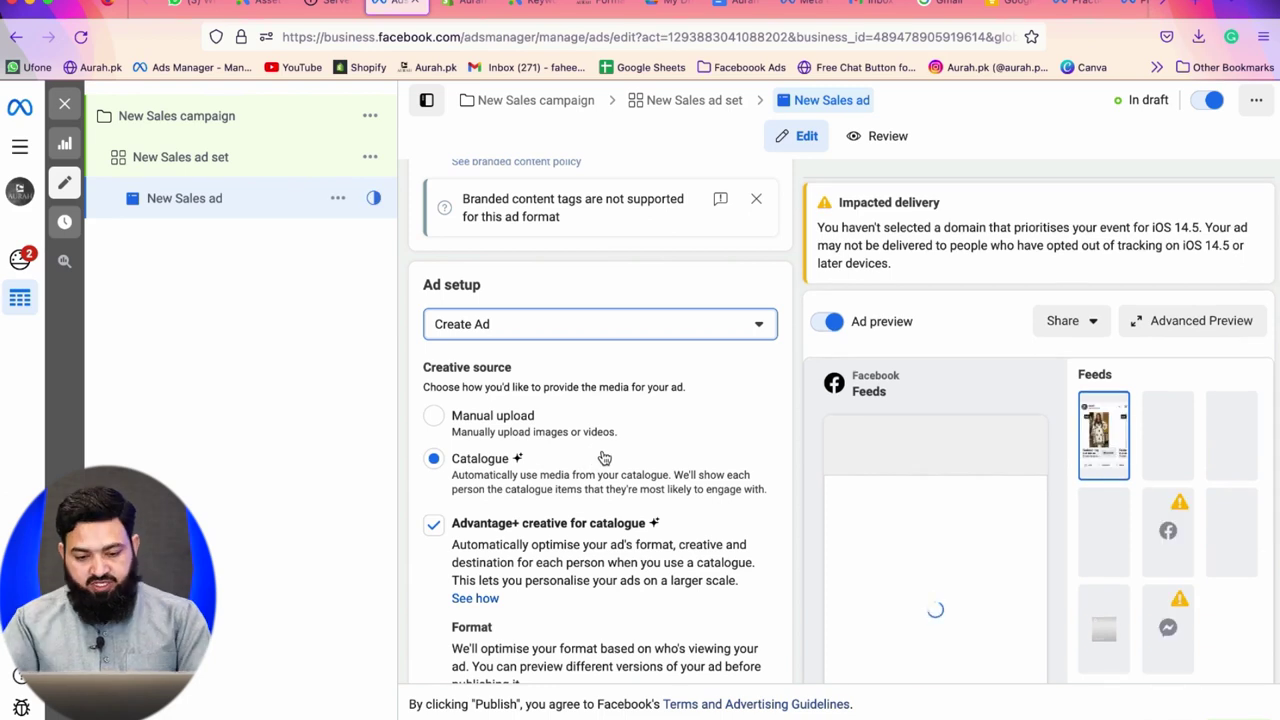
pyautogui.scroll(-3, 560, 460)
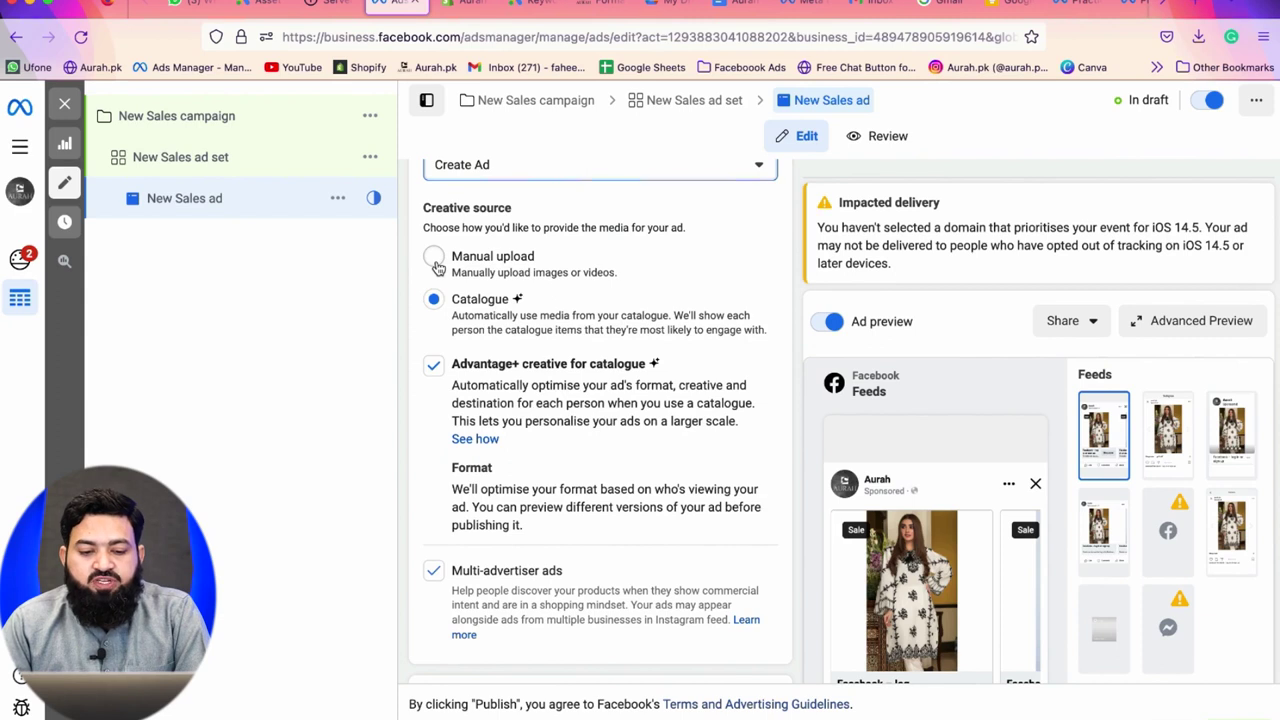
pyautogui.click(435, 262)
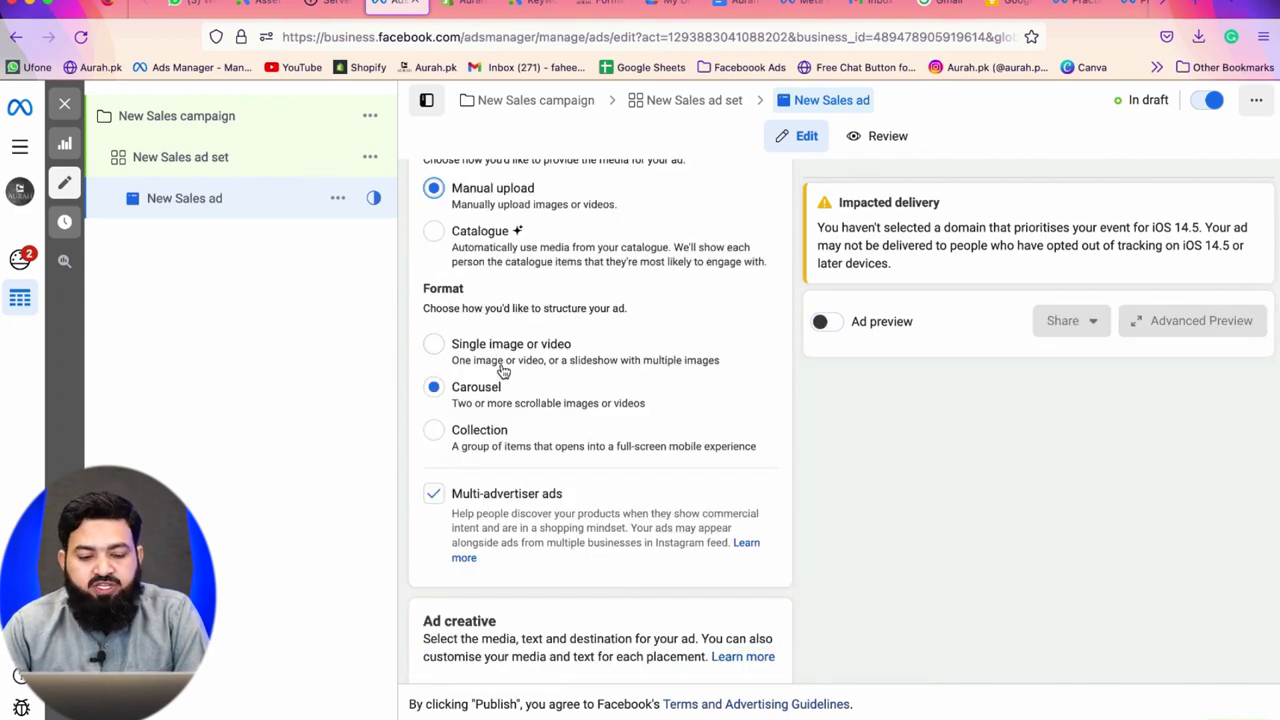
# Start adding image cards to the carousel in the ad creative section.
pyautogui.scroll(-5, 474, 401)
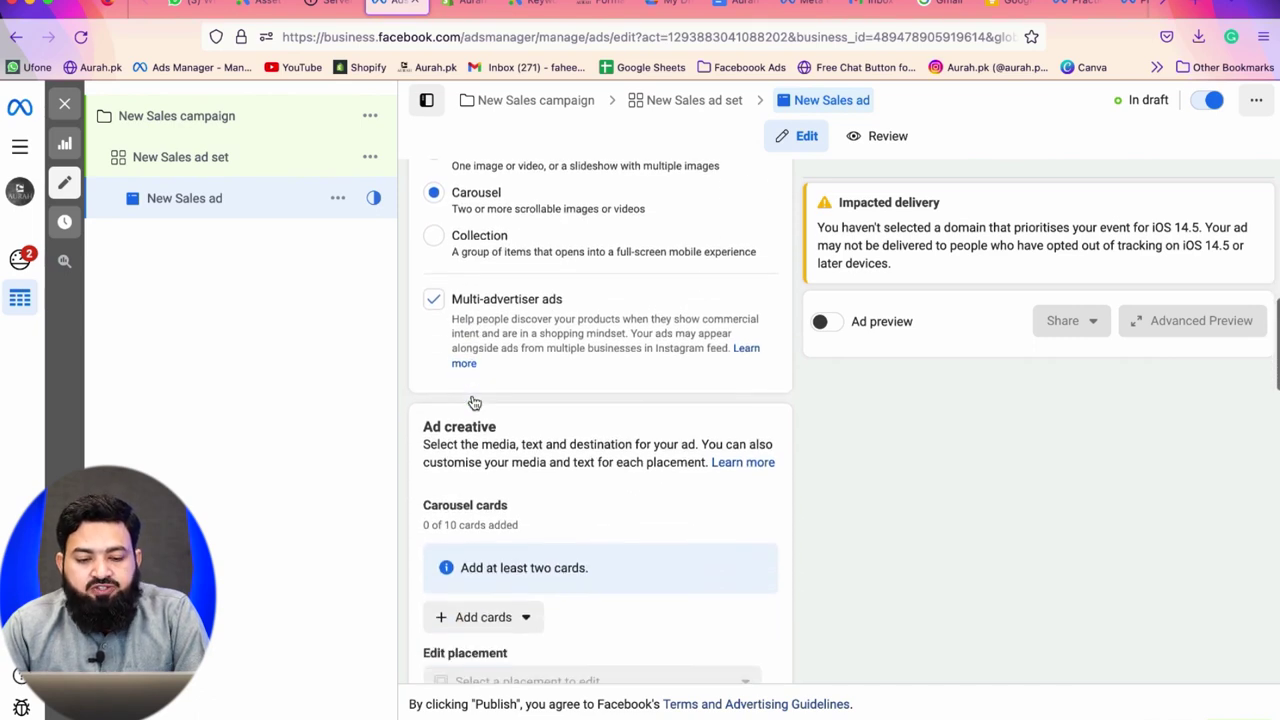
pyautogui.scroll(-3, 470, 393)
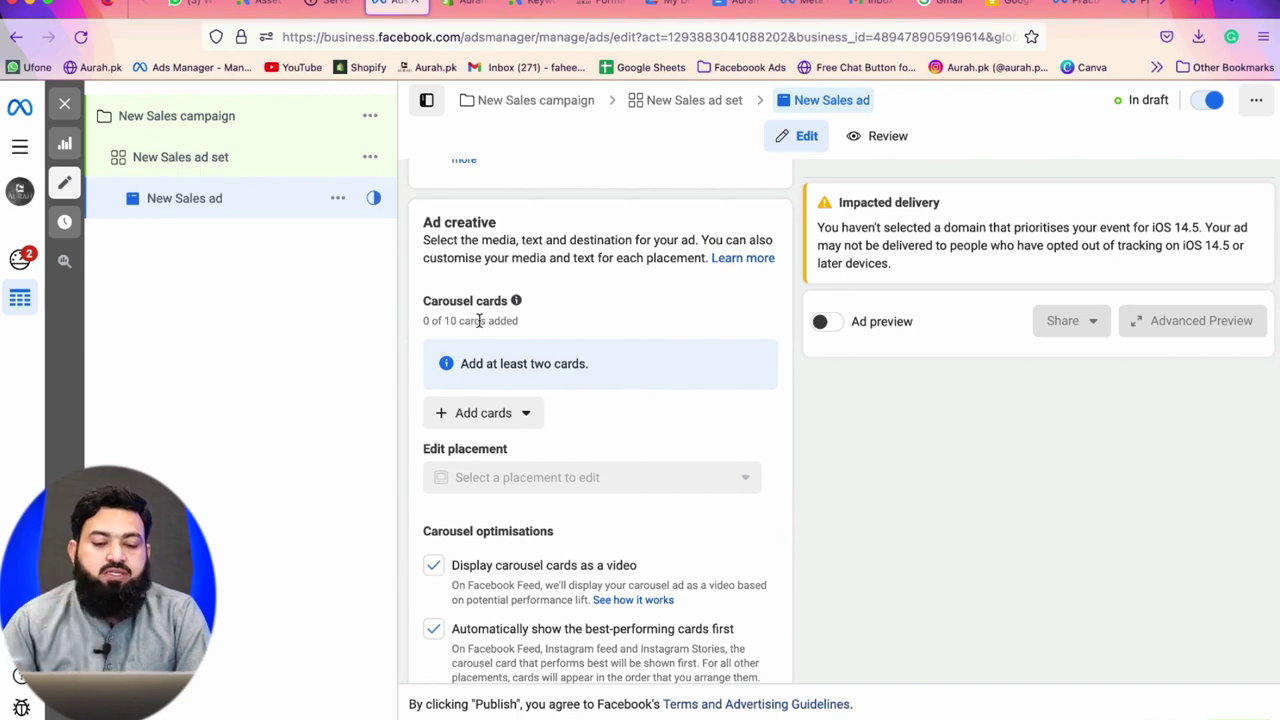
pyautogui.moveTo(423, 321); pyautogui.dragTo(537, 331)
pyautogui.scroll(-2, 537, 331)
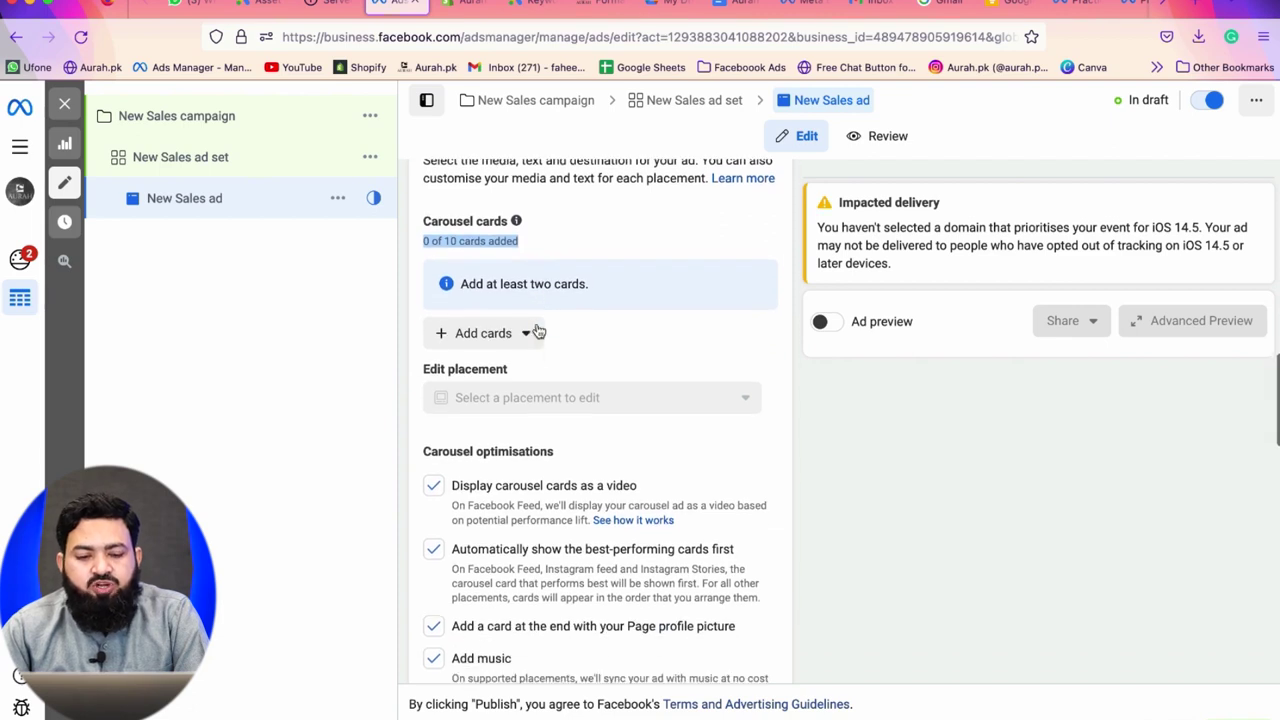
pyautogui.click(520, 334)
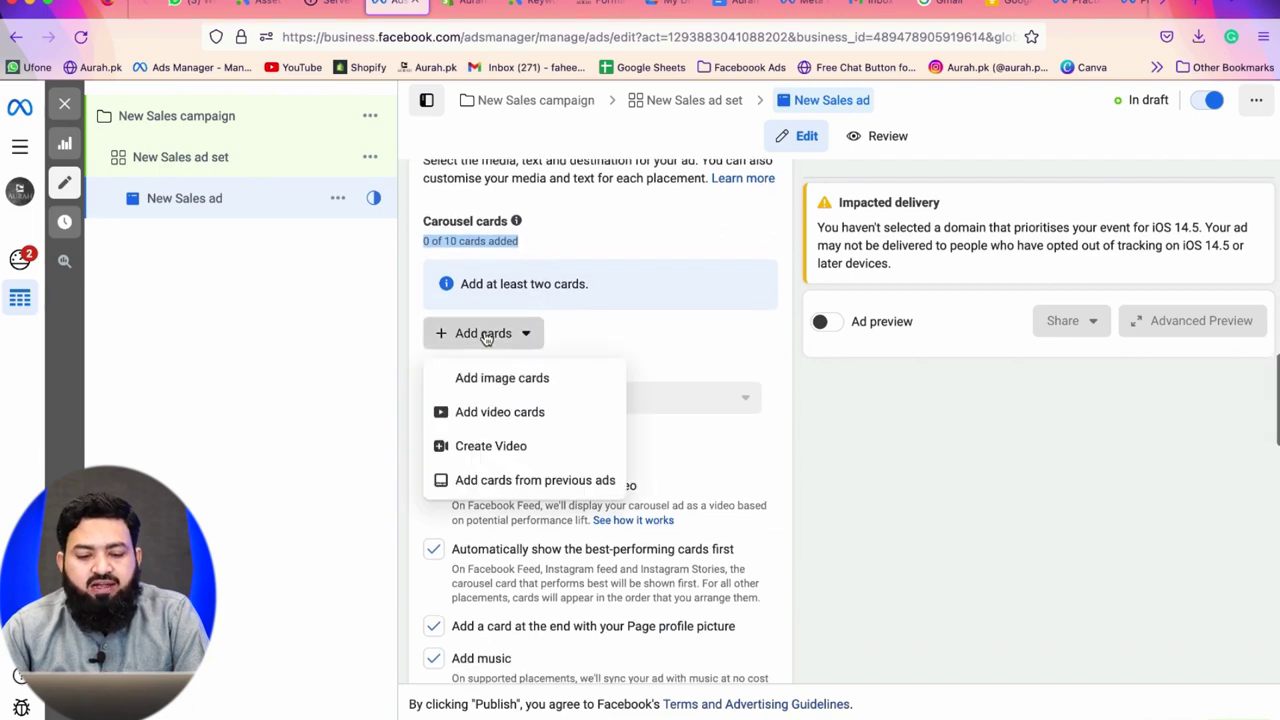
pyautogui.click(509, 385)
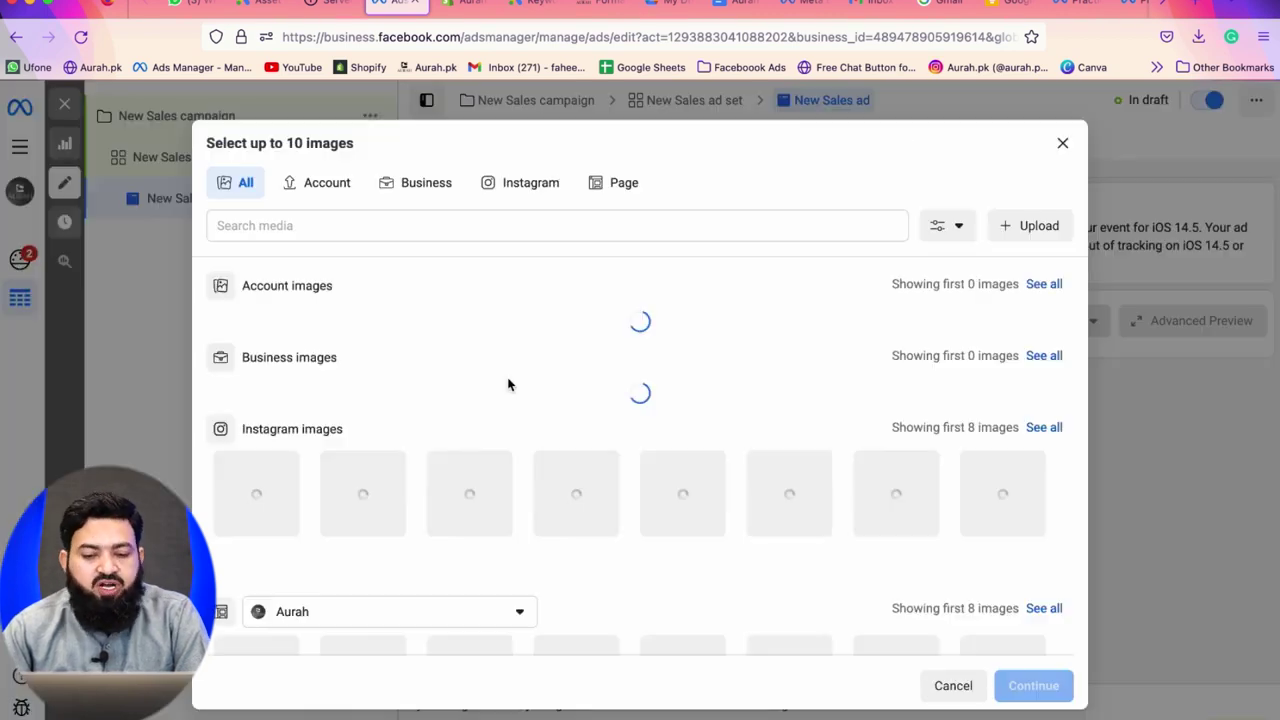
# Select all eight images in the row above the Instagram images for the carousel cards.
pyautogui.scroll(-1, 502, 382)
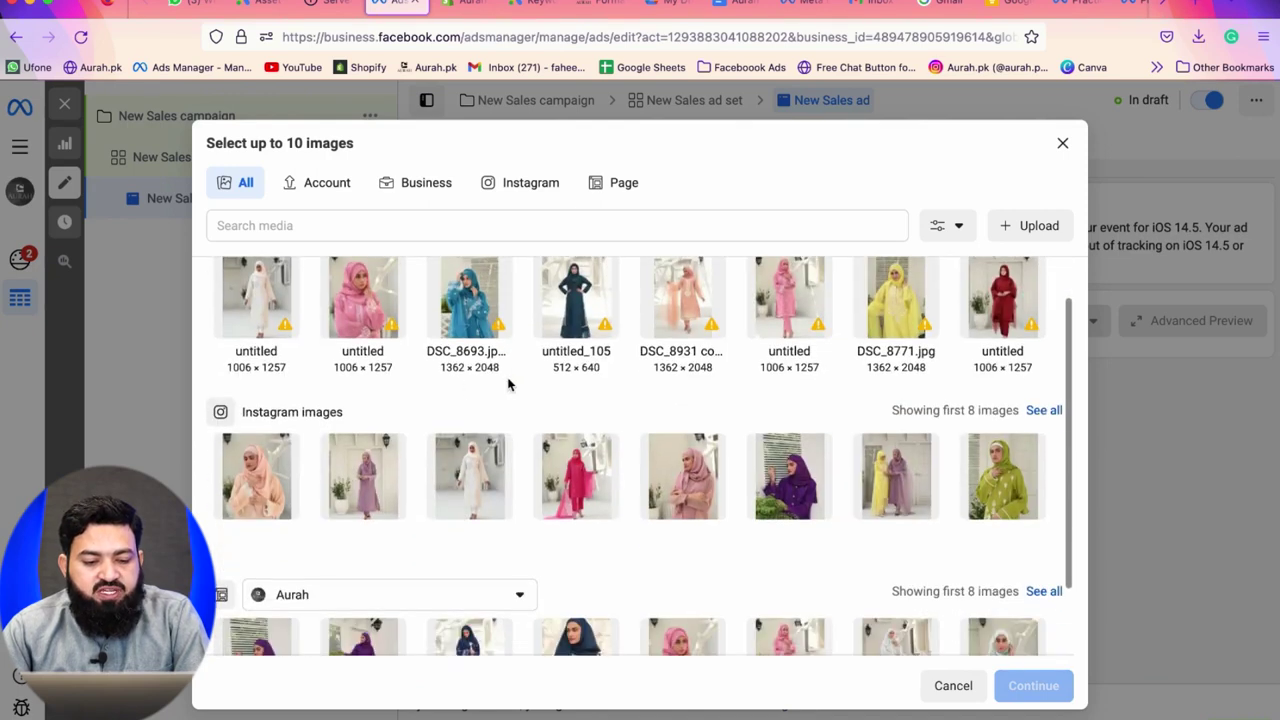
pyautogui.click(229, 322)
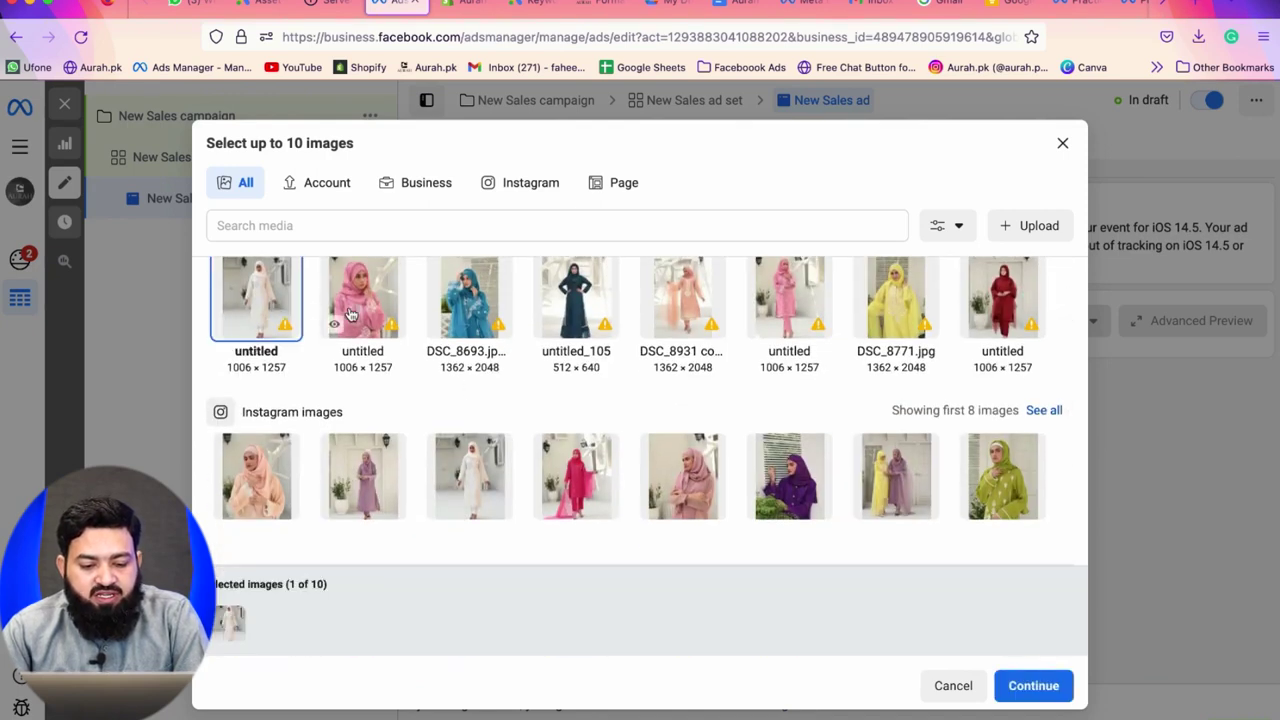
pyautogui.click(336, 324)
pyautogui.click(444, 324)
pyautogui.click(548, 323)
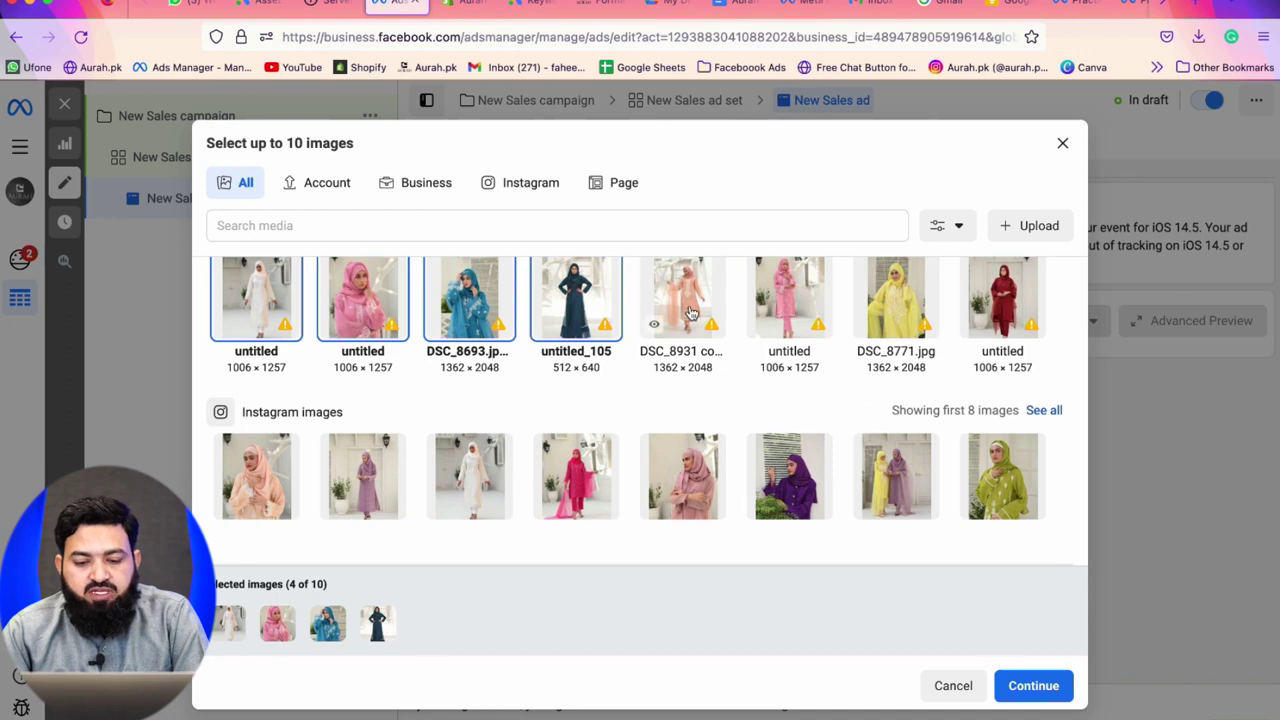
pyautogui.click(655, 324)
pyautogui.click(805, 333)
pyautogui.click(905, 316)
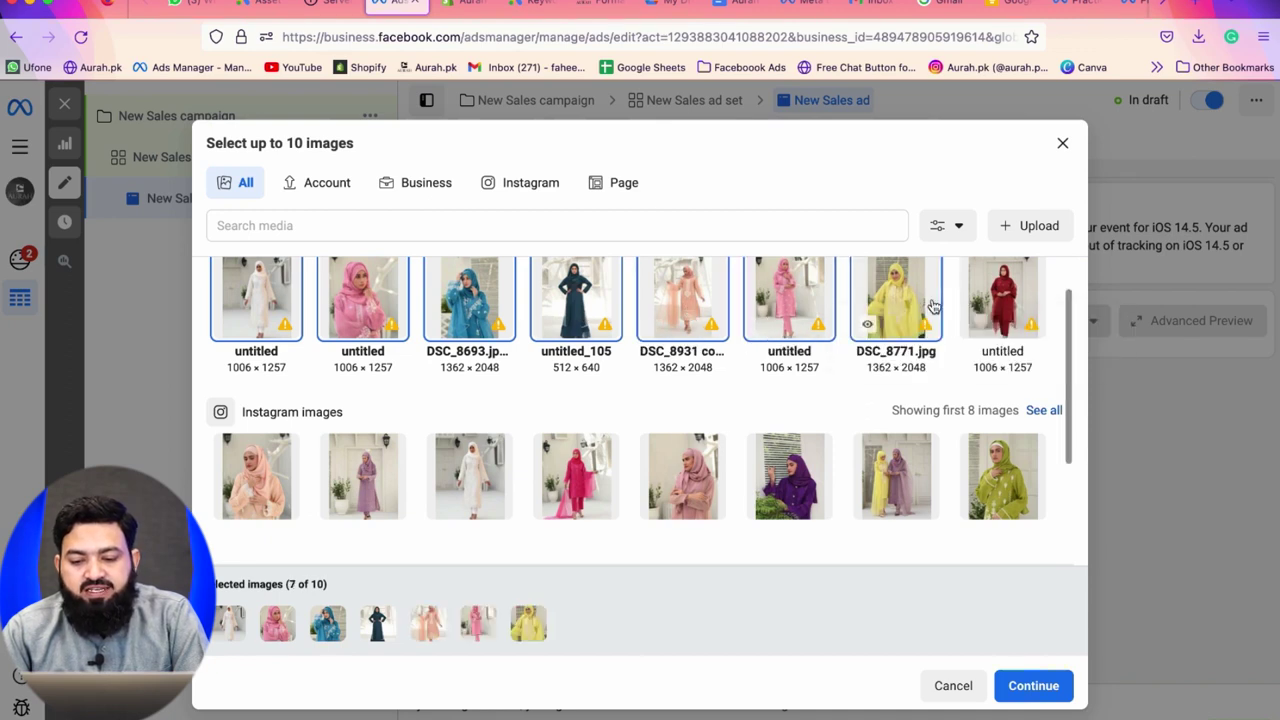
pyautogui.click(1022, 313)
# Add the green-dress and purple-dress Instagram images to the selection and create the carousel cards from all selected images.
pyautogui.click(978, 462)
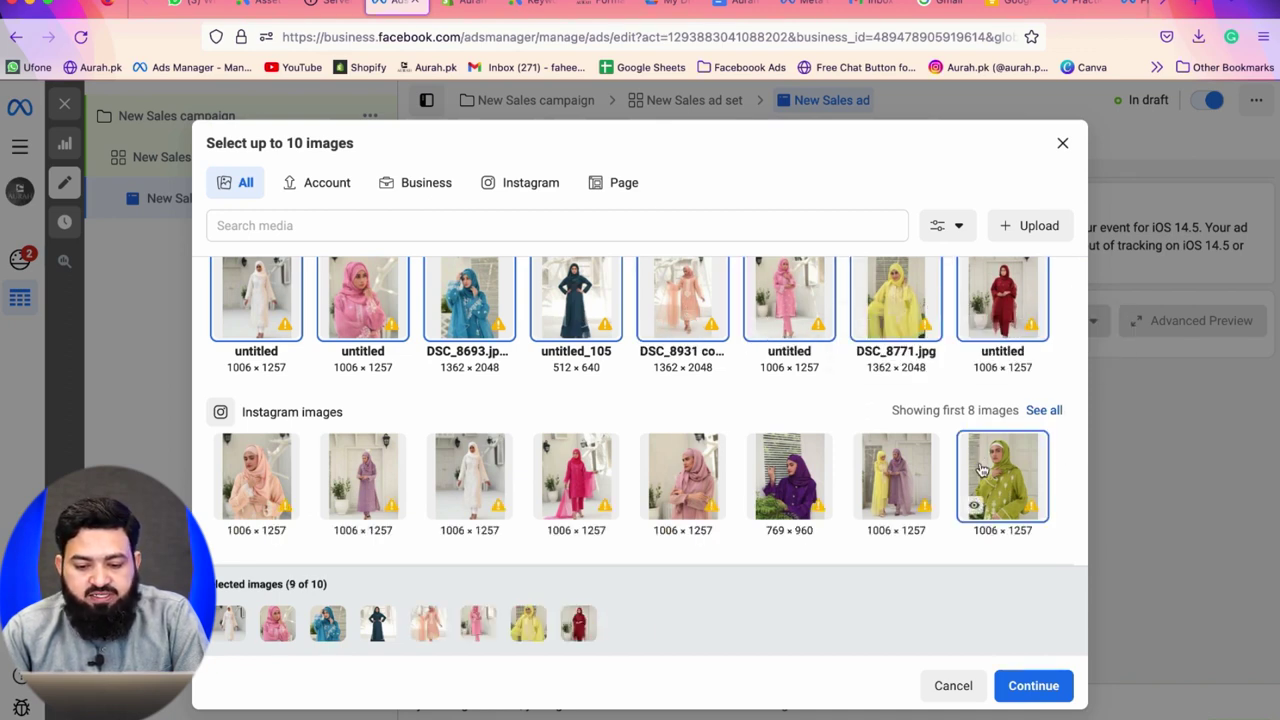
pyautogui.click(792, 505)
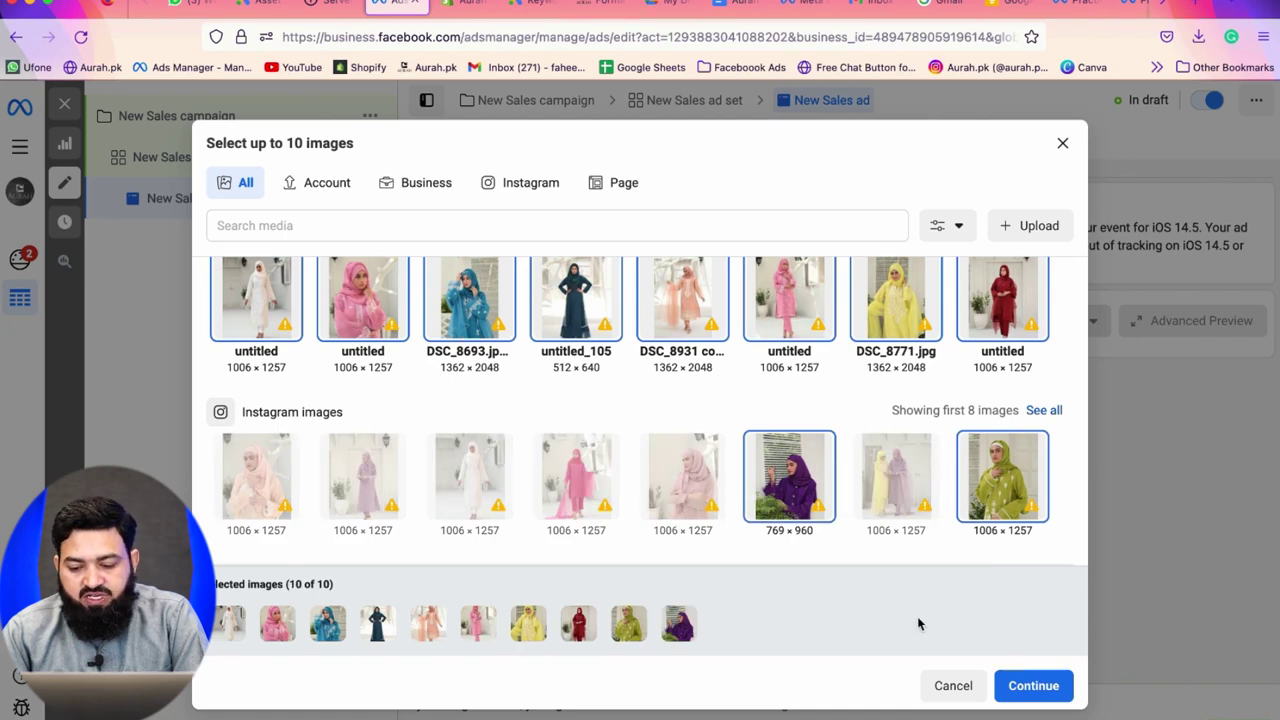
pyautogui.click(1020, 684)
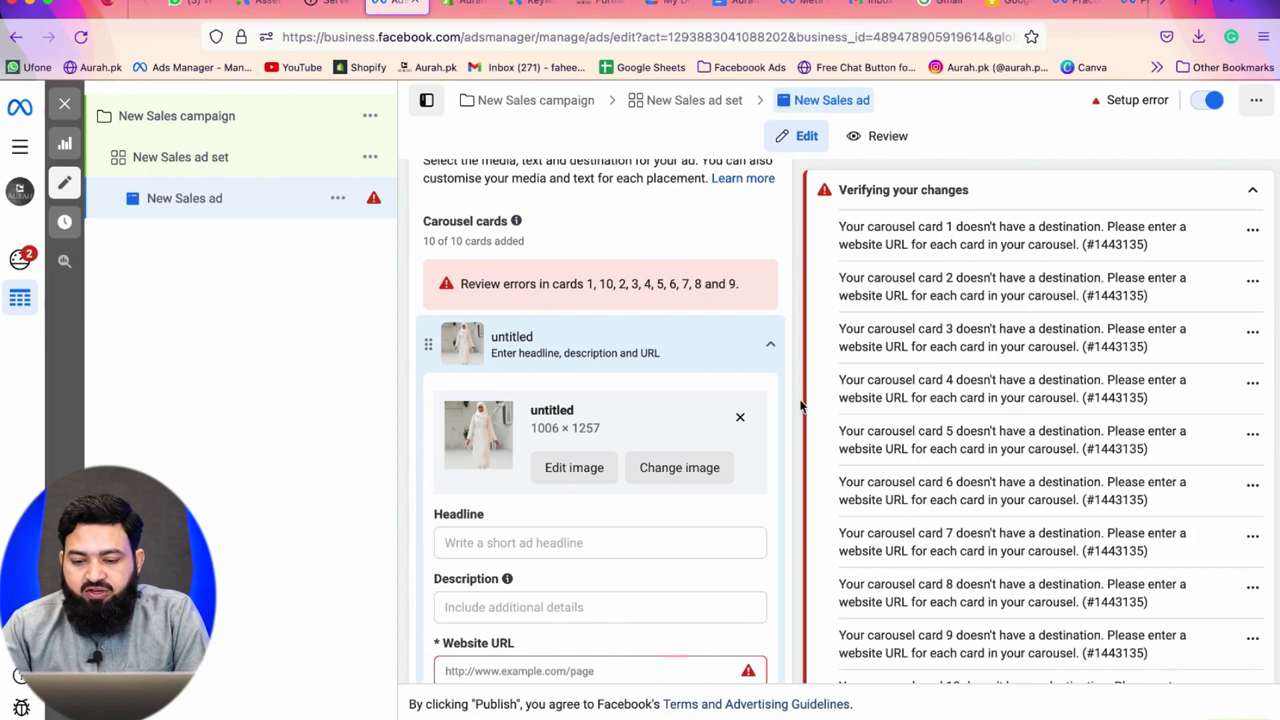
pyautogui.scroll(-3, 660, 444)
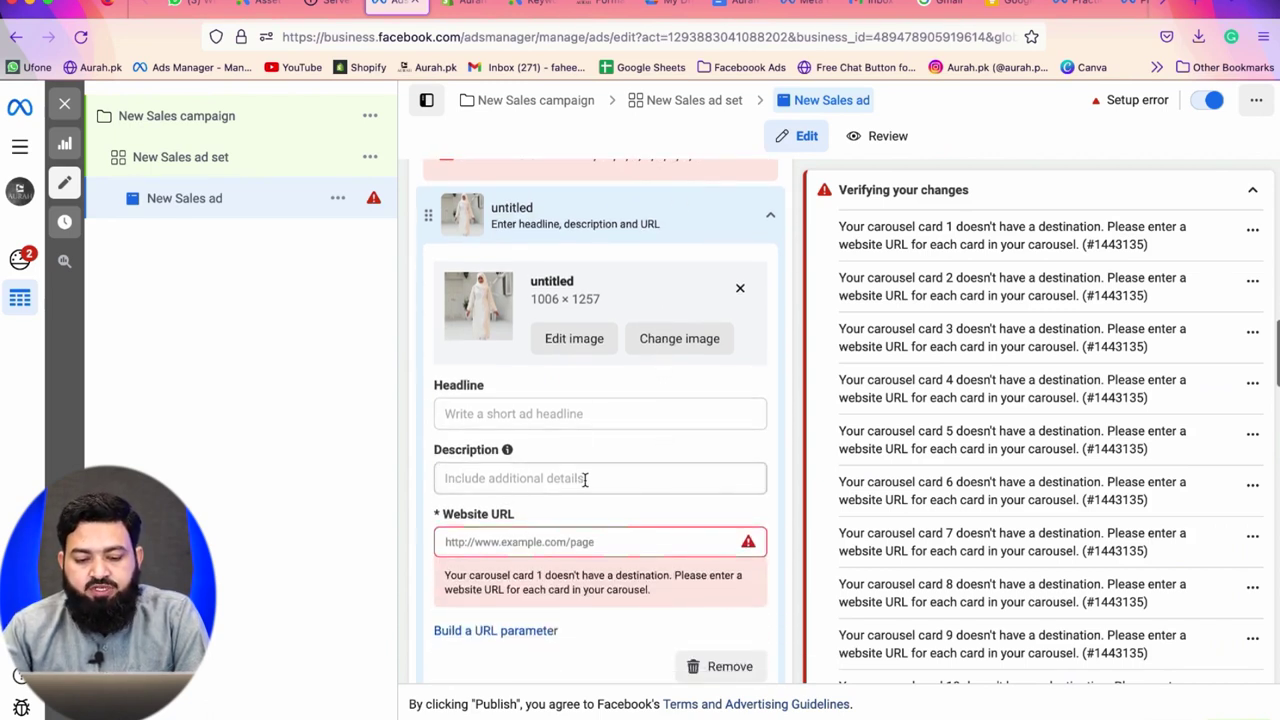
pyautogui.click(543, 541)
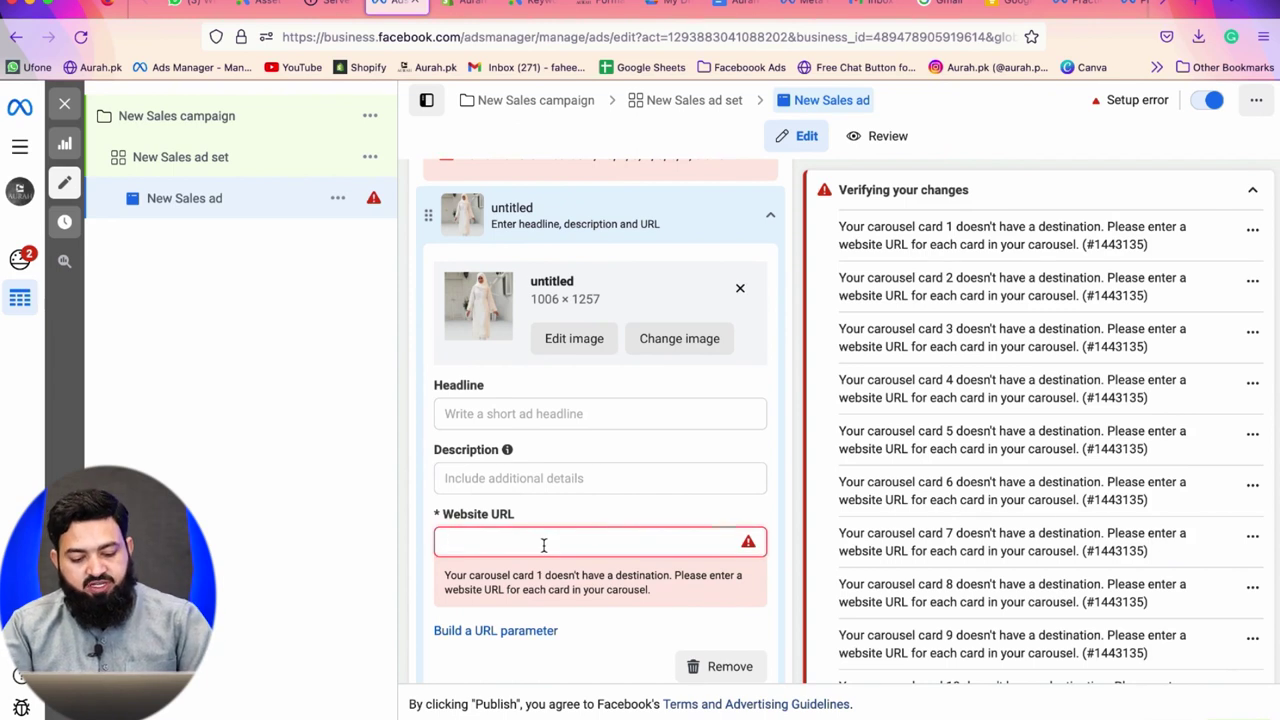
pyautogui.write('https://aurah.pk/collections/formal')
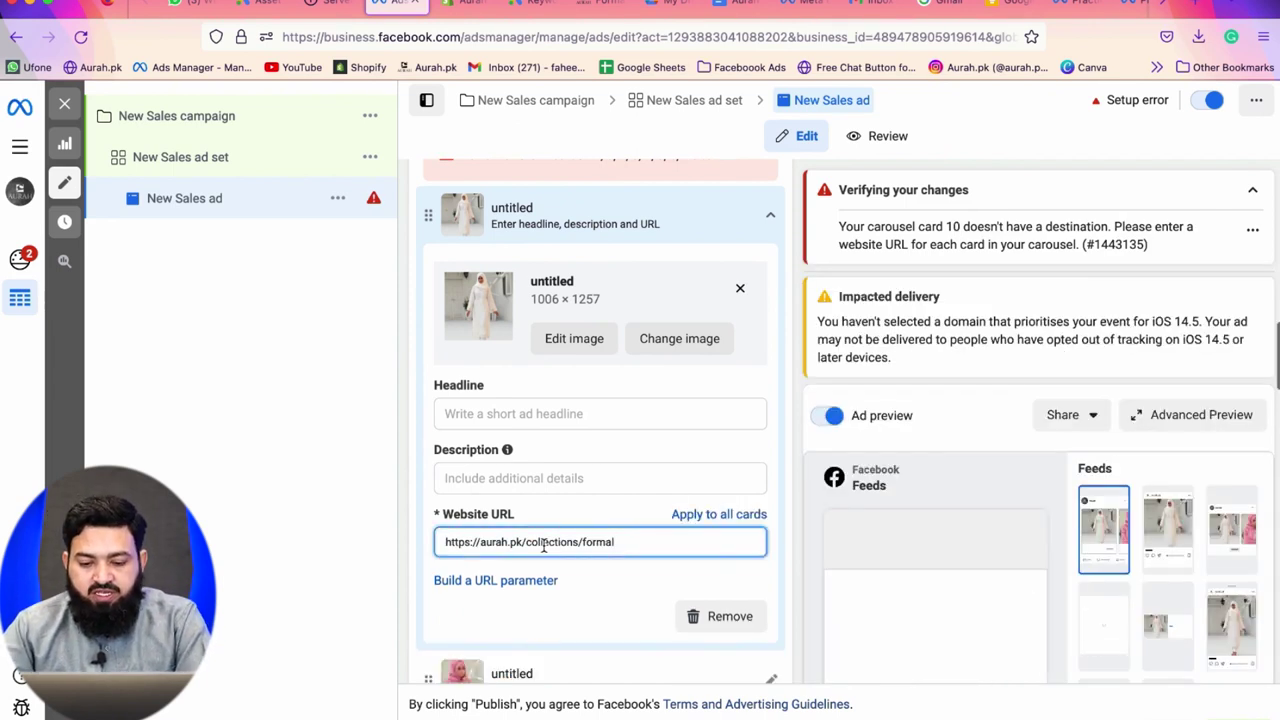
pyautogui.click(739, 518)
pyautogui.click(739, 516)
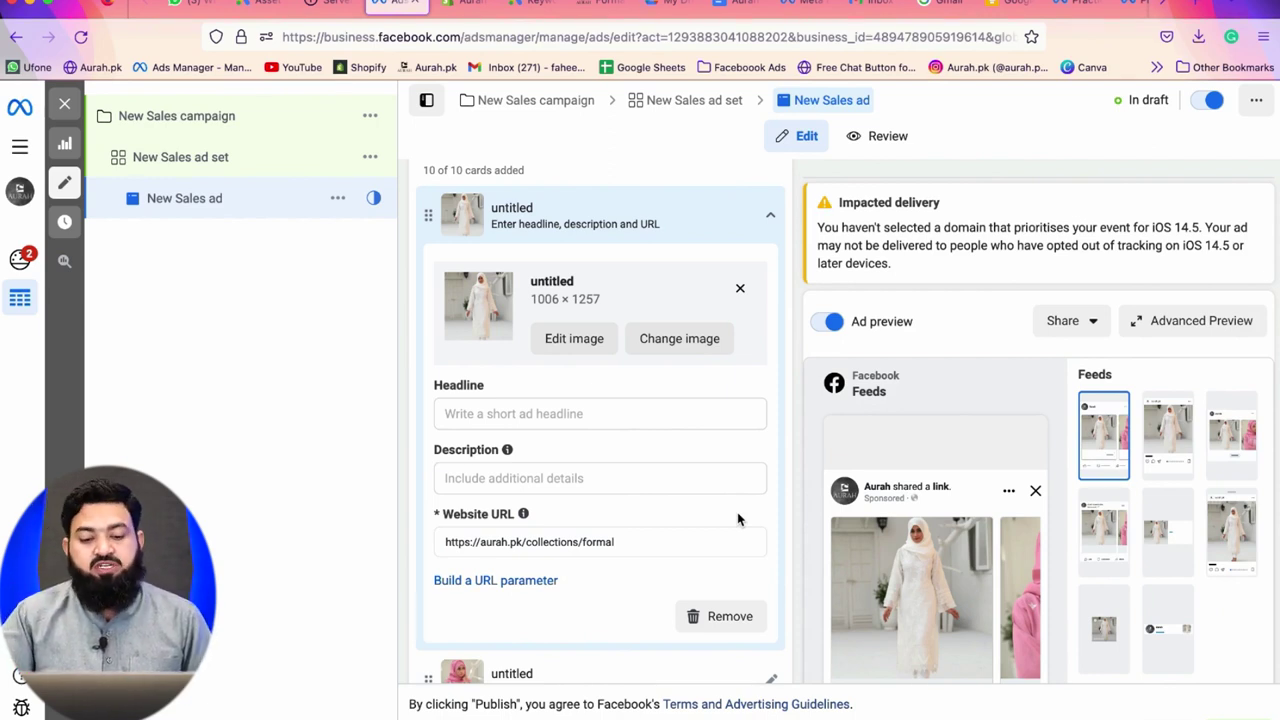
# Give the first carousel card the headline "Aurah" and the description "Blessed Friday Sale".
pyautogui.click(602, 417)
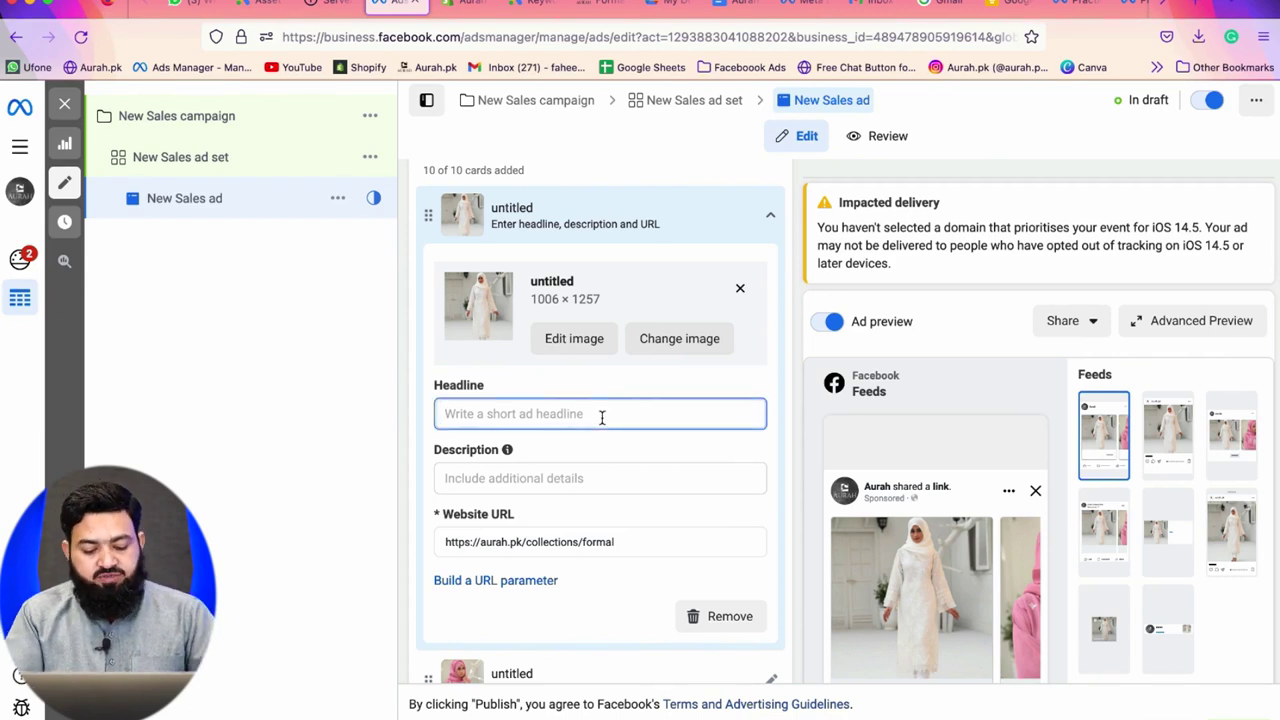
pyautogui.write('Aurah')
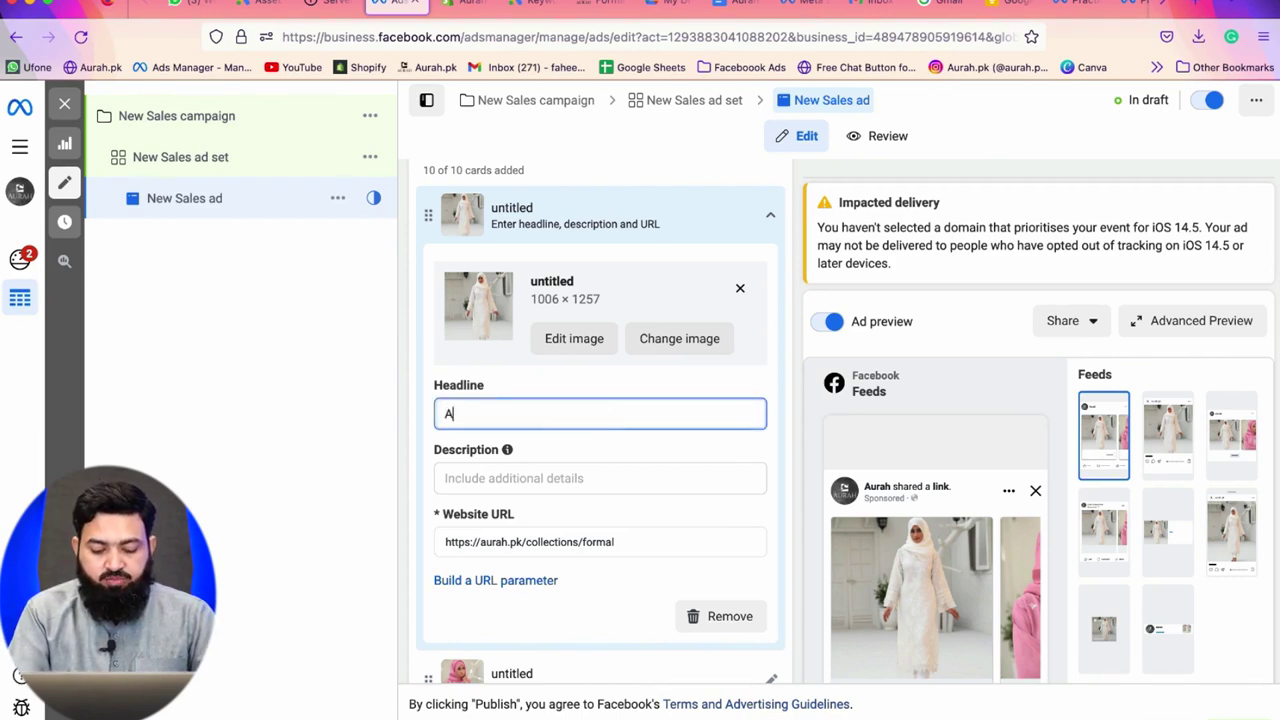
pyautogui.click(598, 477)
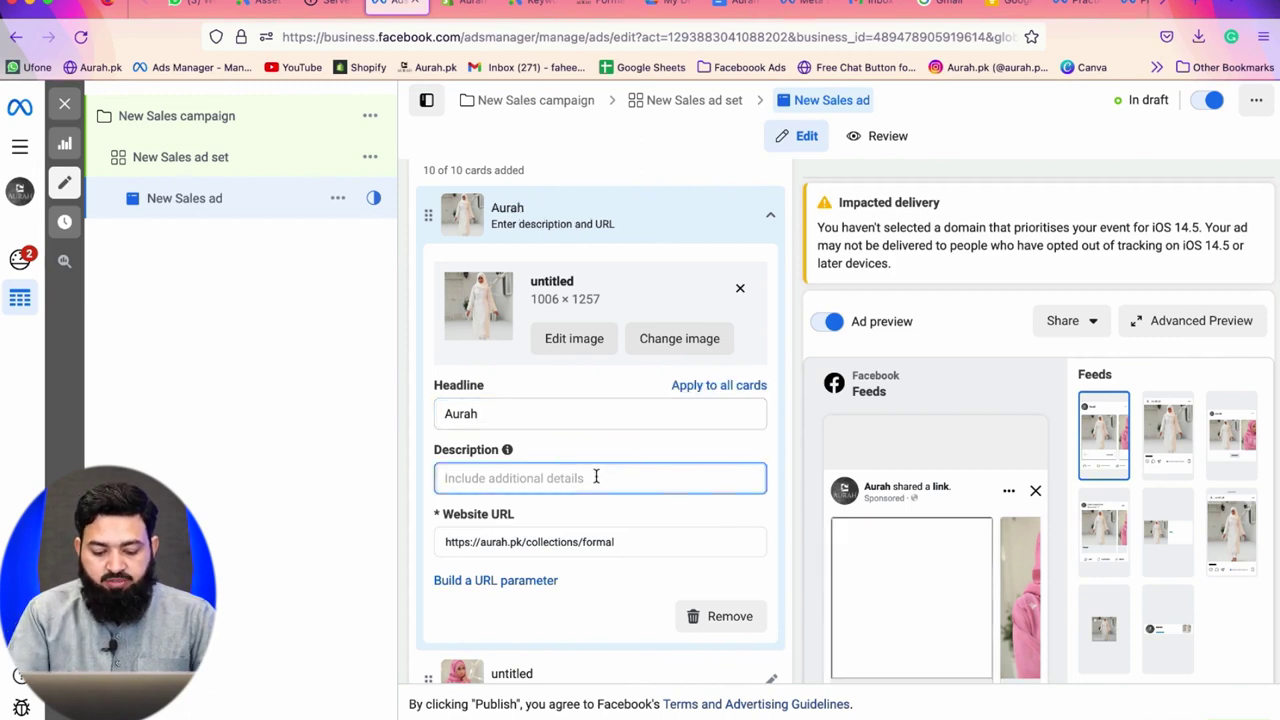
pyautogui.write('Blessed Friday Sale')
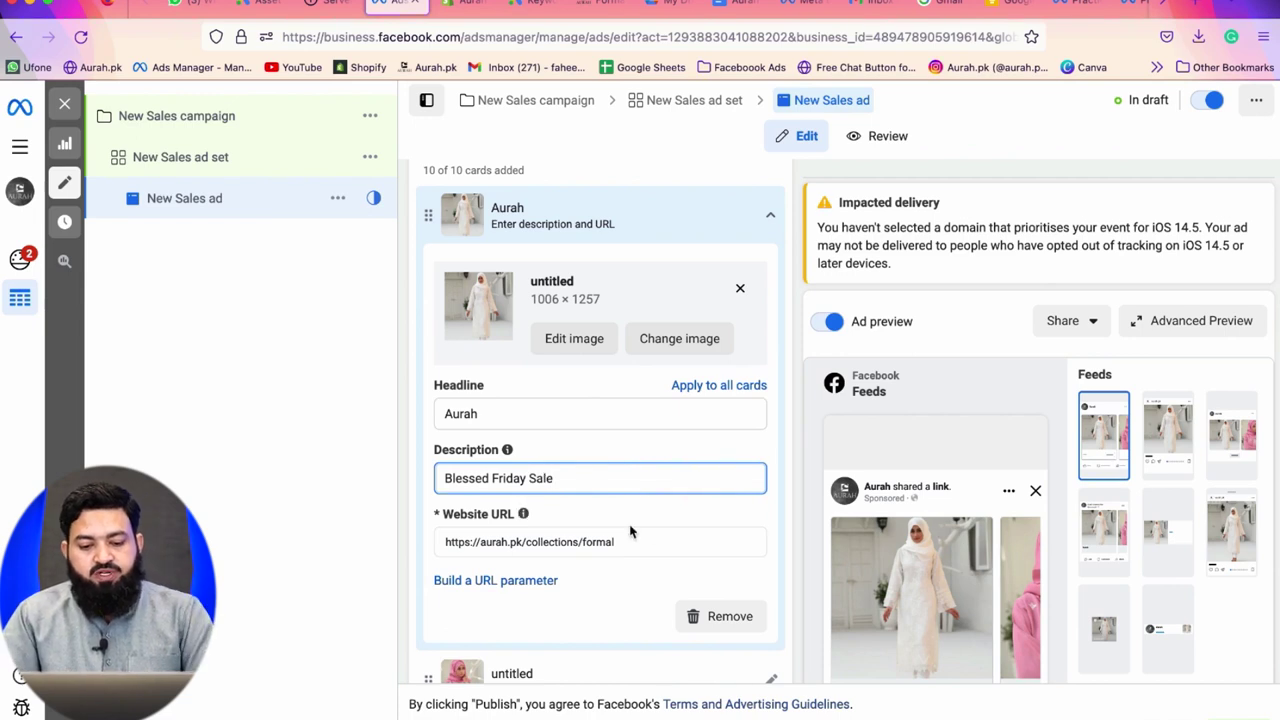
pyautogui.scroll(-3, 632, 529)
pyautogui.scroll(-1, 629, 524)
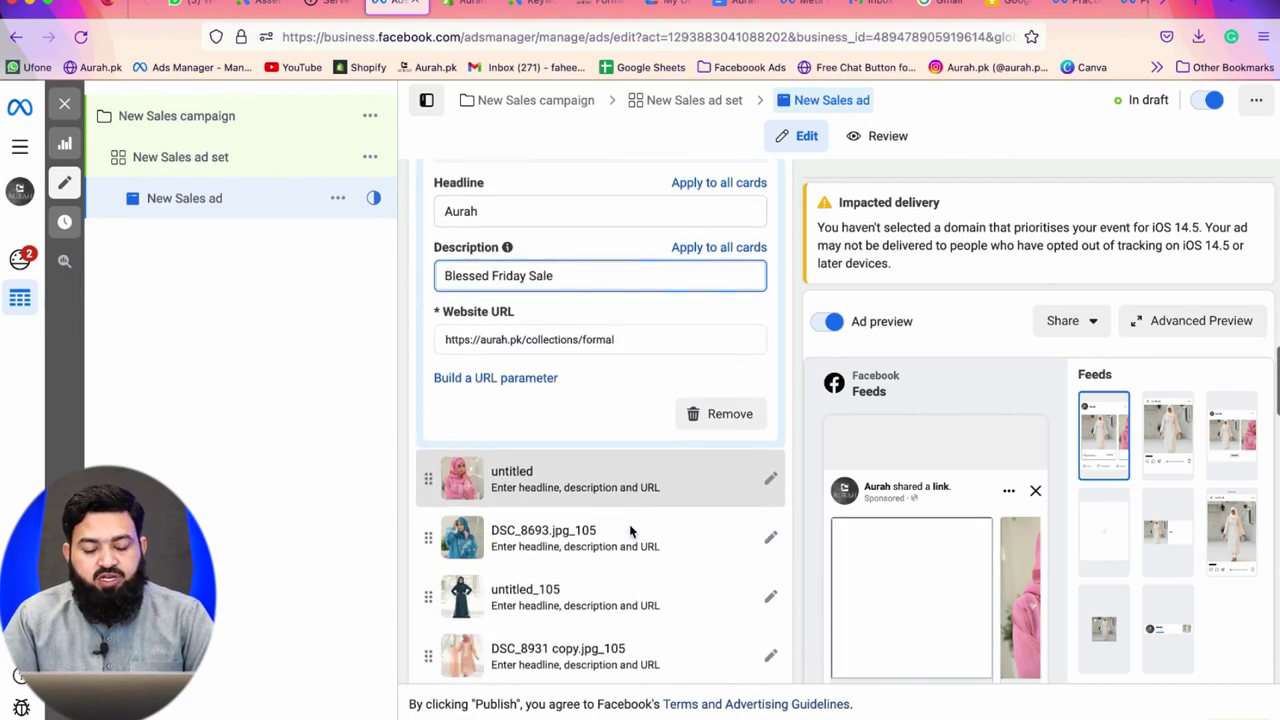
pyautogui.scroll(-1, 629, 524)
pyautogui.scroll(-8, 630, 531)
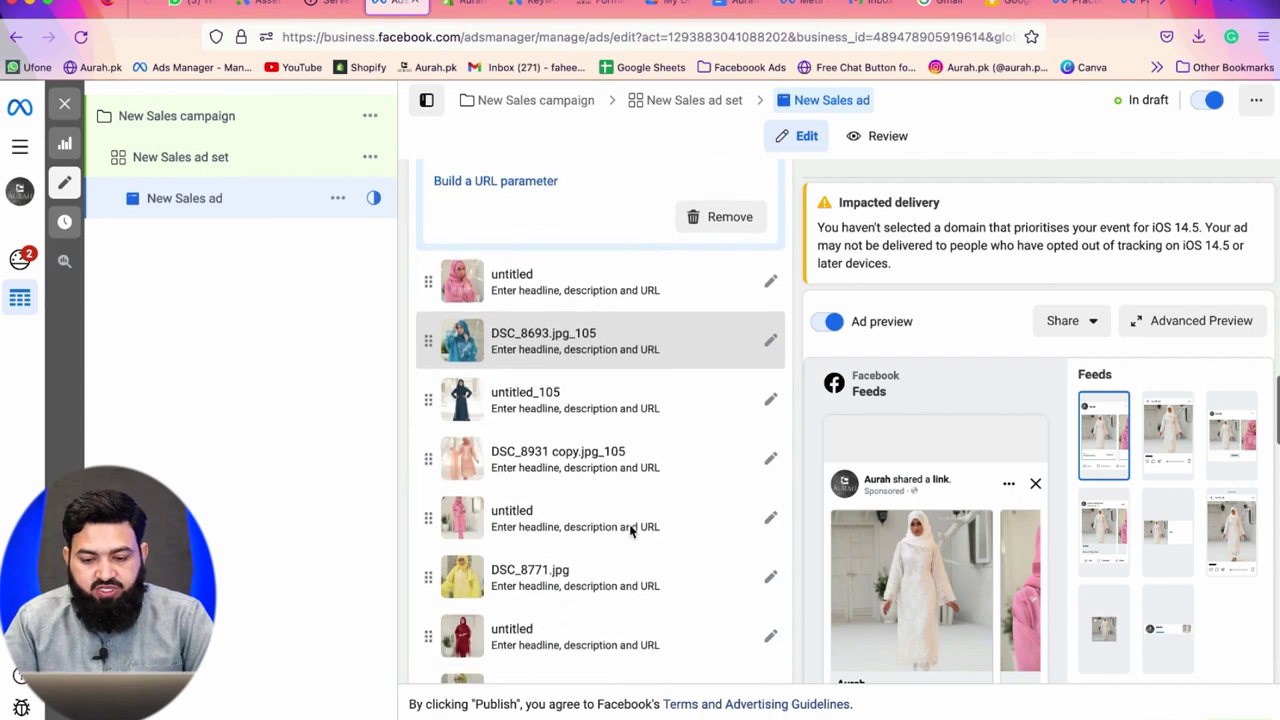
# Add the suggested primary texts "Aurah is the fastest growing clothing brand in Pakistan" and "Rs.2233/- F6002" to the ad.
pyautogui.scroll(-10, 630, 531)
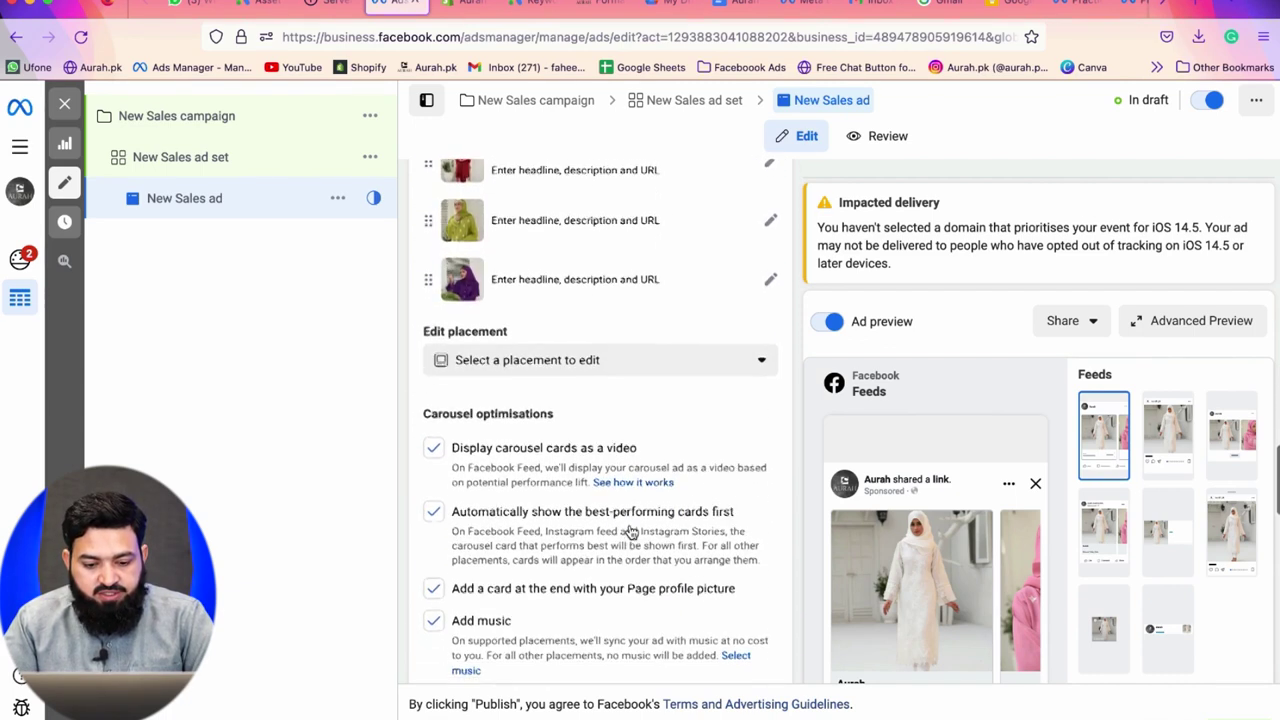
pyautogui.scroll(1, 630, 531)
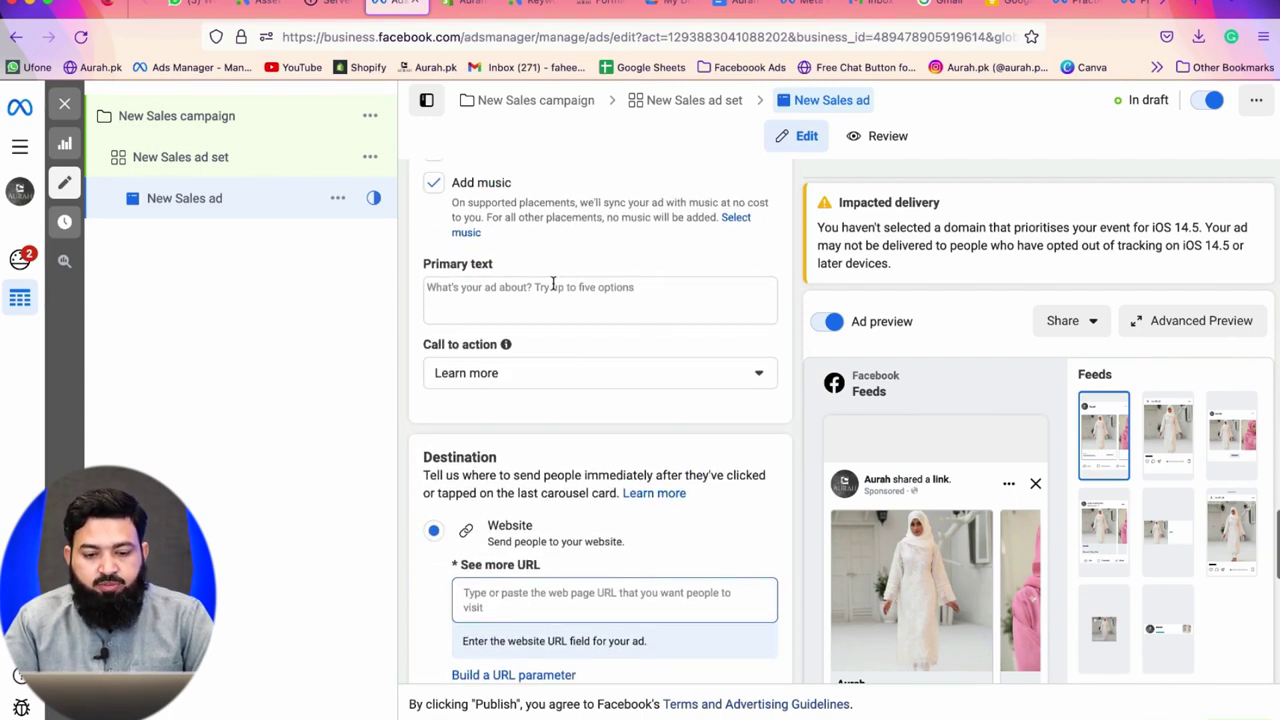
pyautogui.click(575, 298)
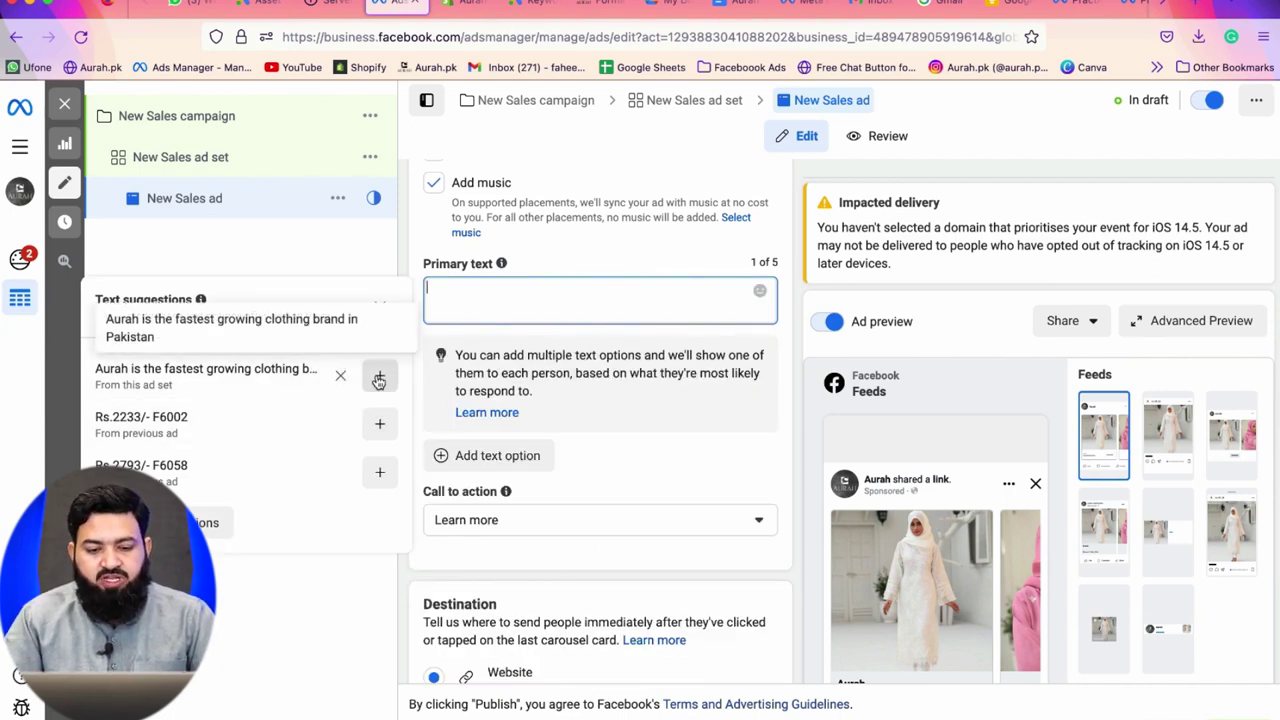
pyautogui.click(512, 303)
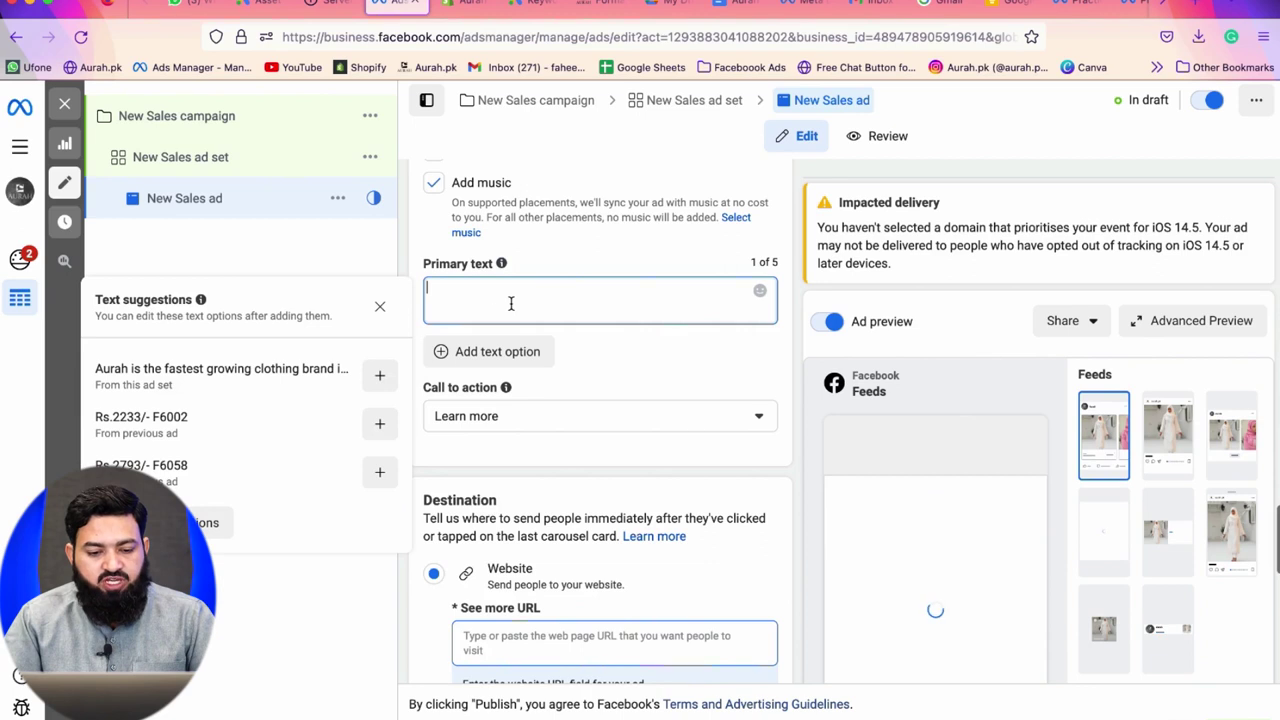
pyautogui.click(380, 375)
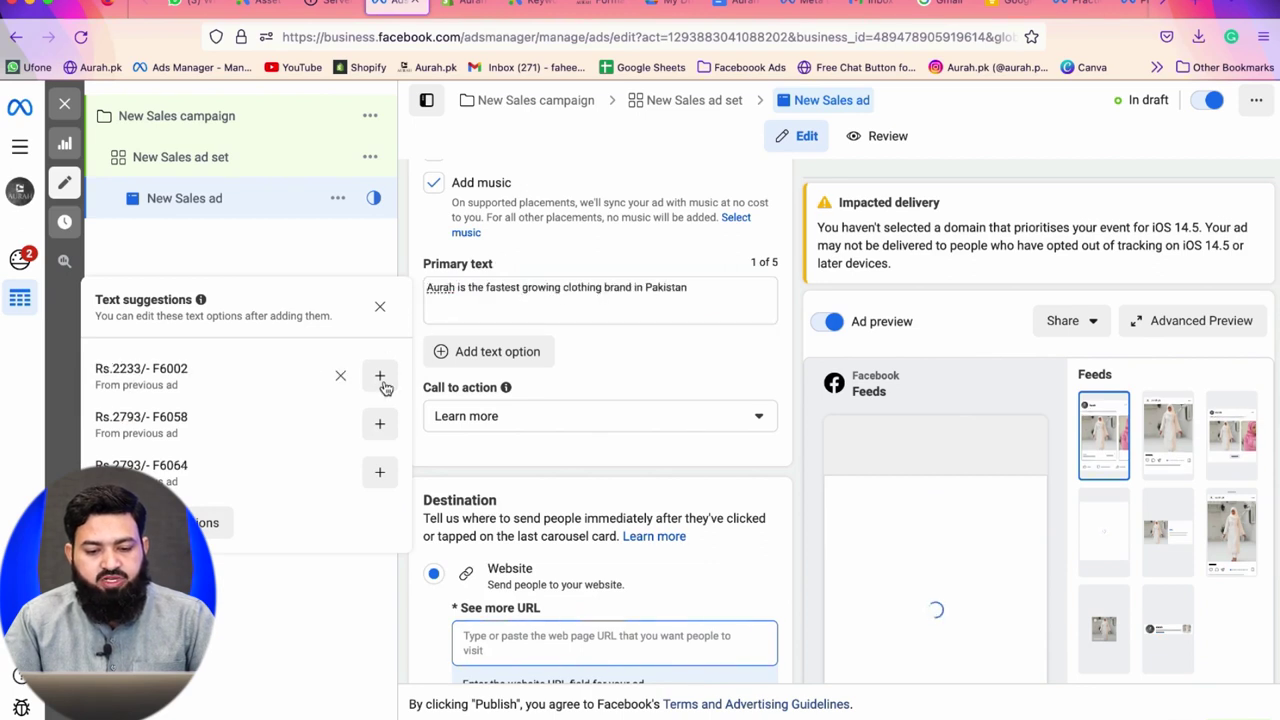
pyautogui.click(380, 375)
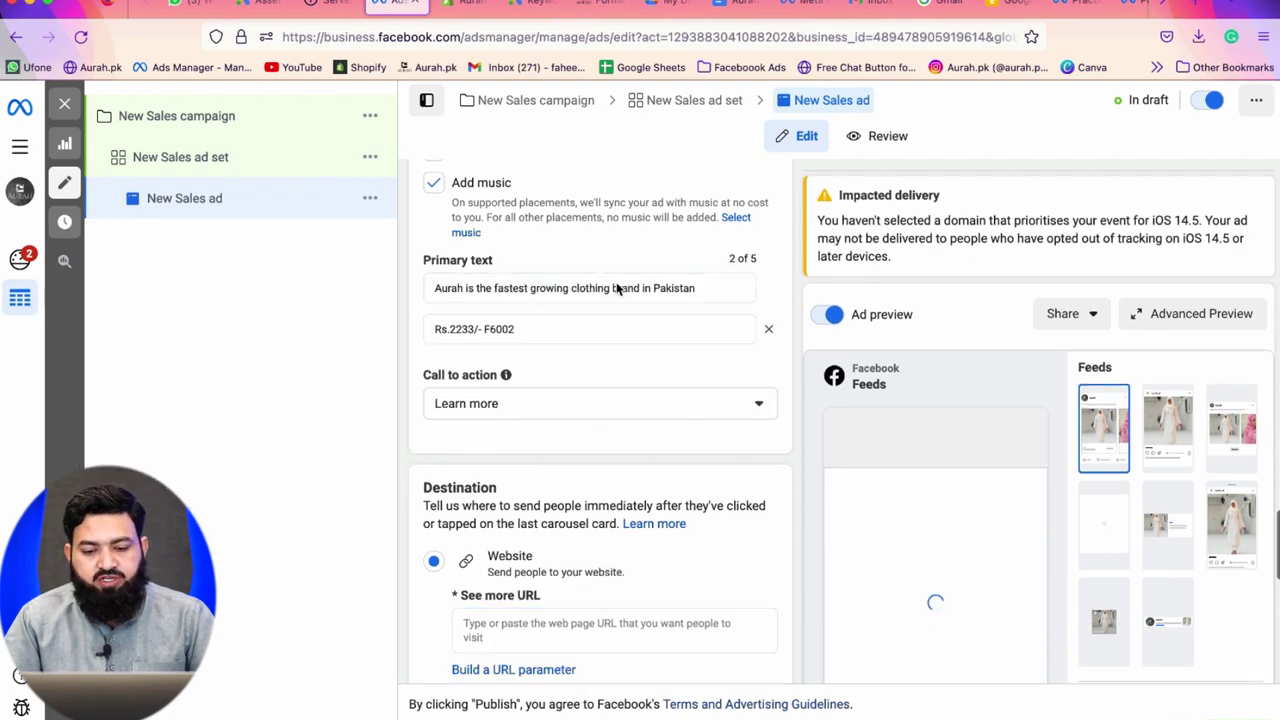
# Set the ad's call to action to Shop now.
pyautogui.click(578, 403)
pyautogui.scroll(-2, 557, 502)
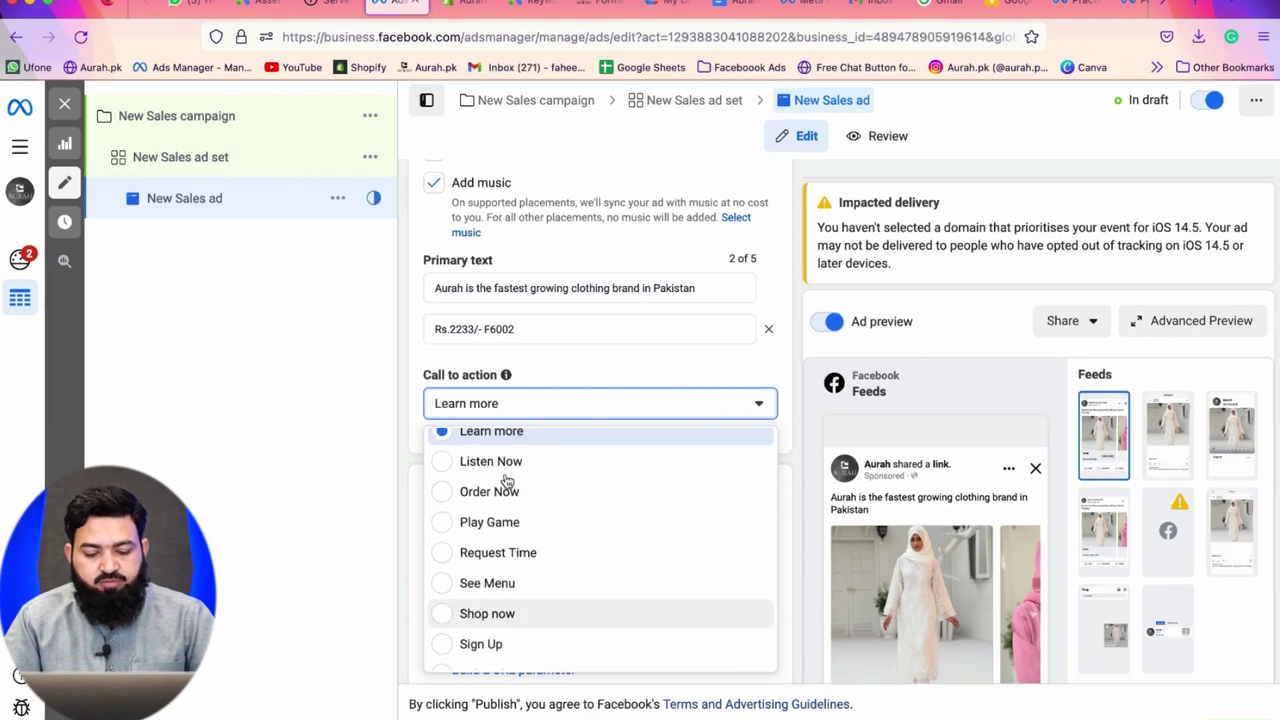
pyautogui.press('Return')
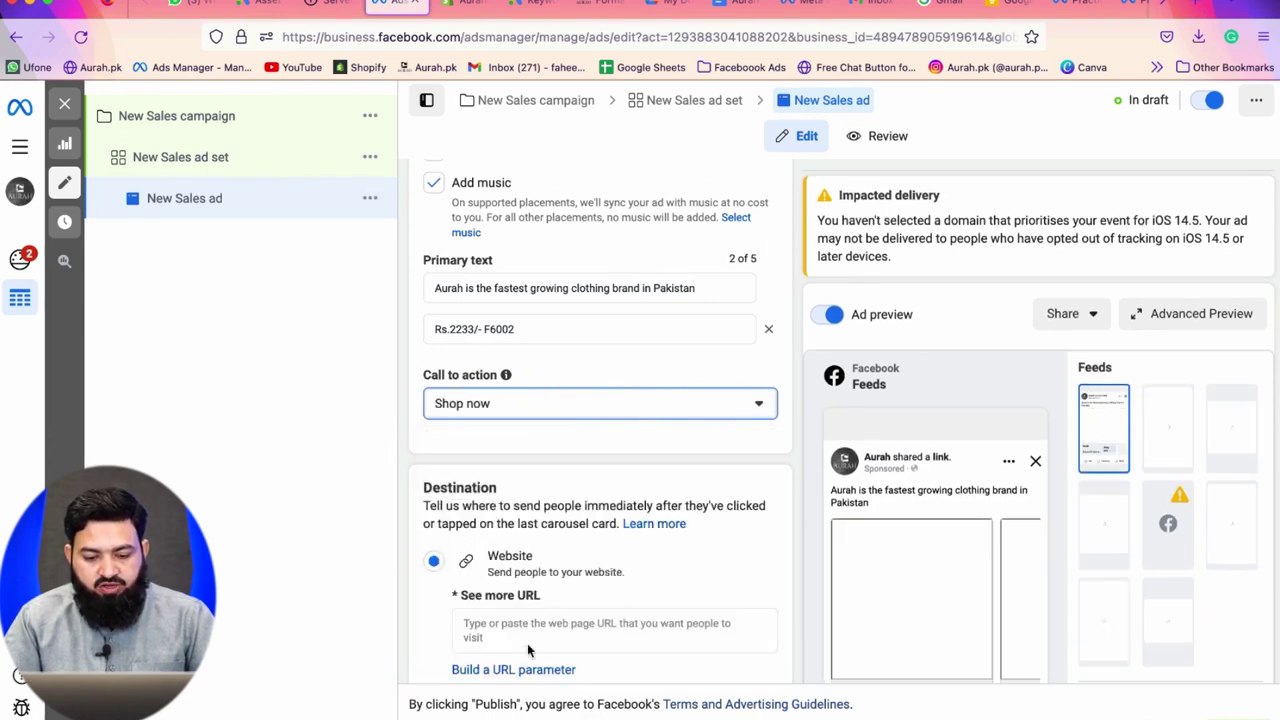
pyautogui.click(567, 630)
pyautogui.scroll(-3, 570, 600)
pyautogui.write('https://aurah.pk/collections/formal')
pyautogui.scroll(-5, 574, 376)
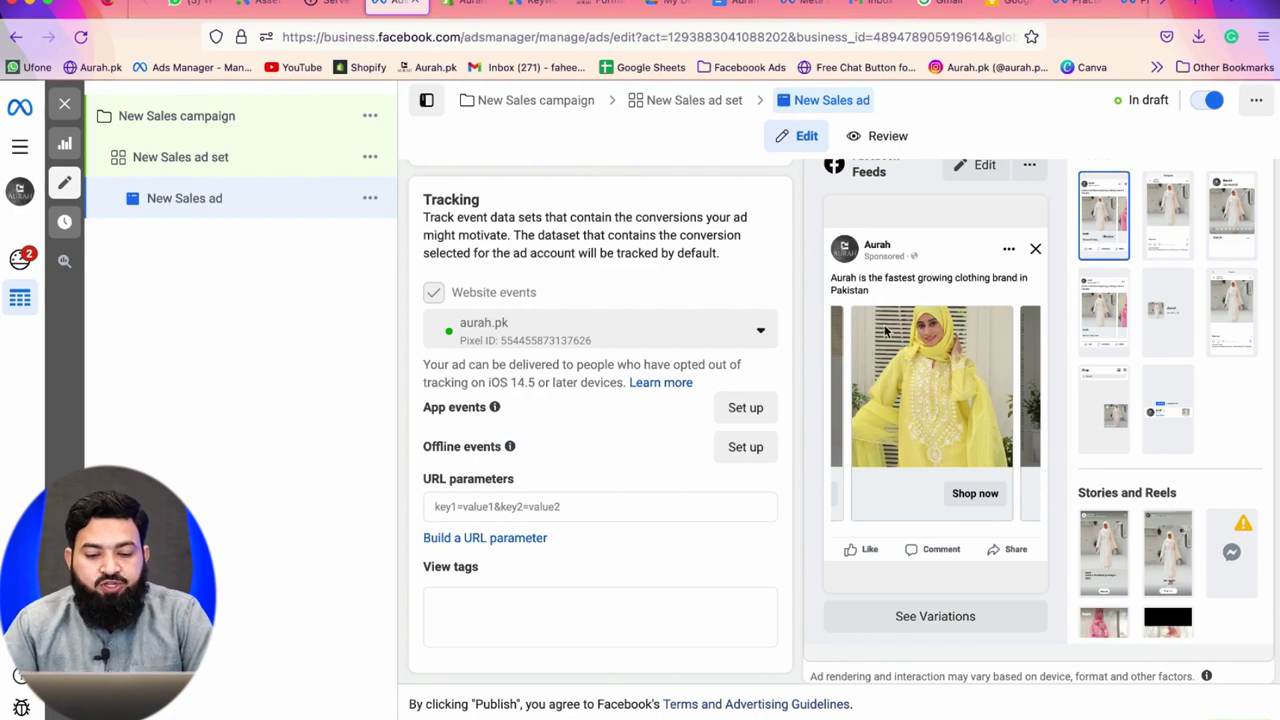
# Review the carousel optimisation option for automatically showing the best-performing cards first.
pyautogui.scroll(3, 737, 402)
pyautogui.scroll(10, 737, 402)
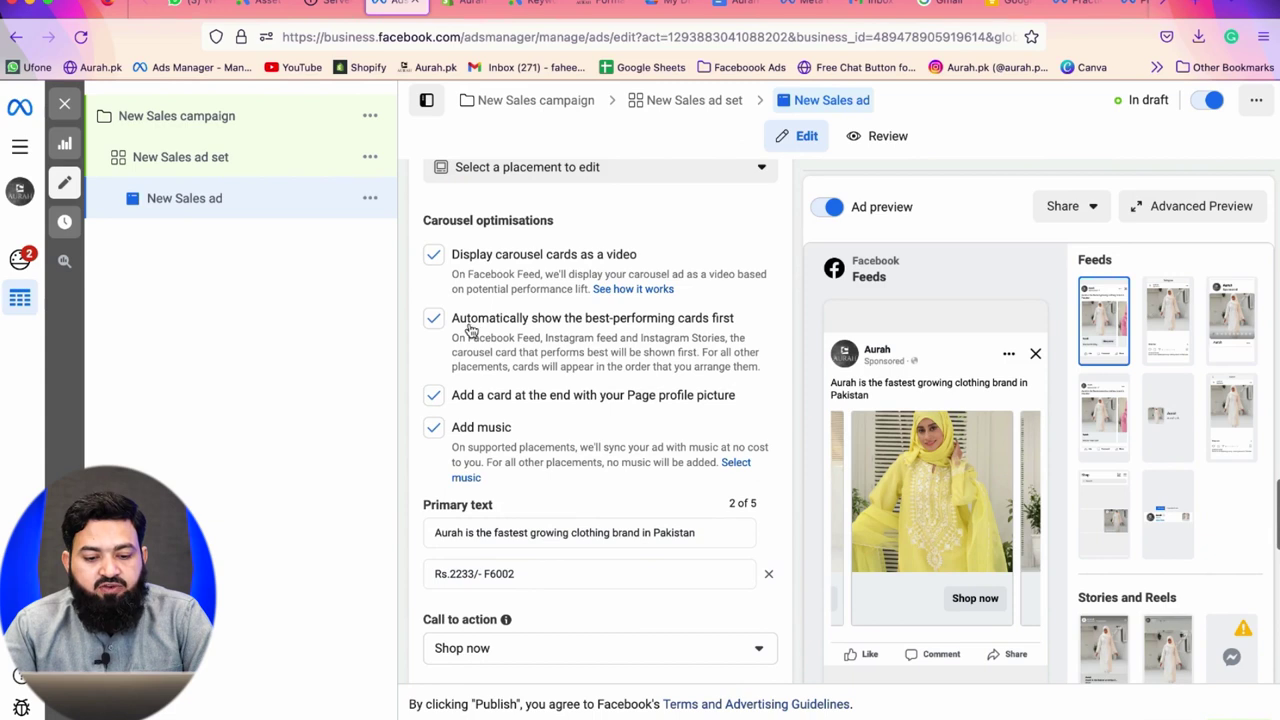
pyautogui.moveTo(479, 322); pyautogui.dragTo(741, 336)
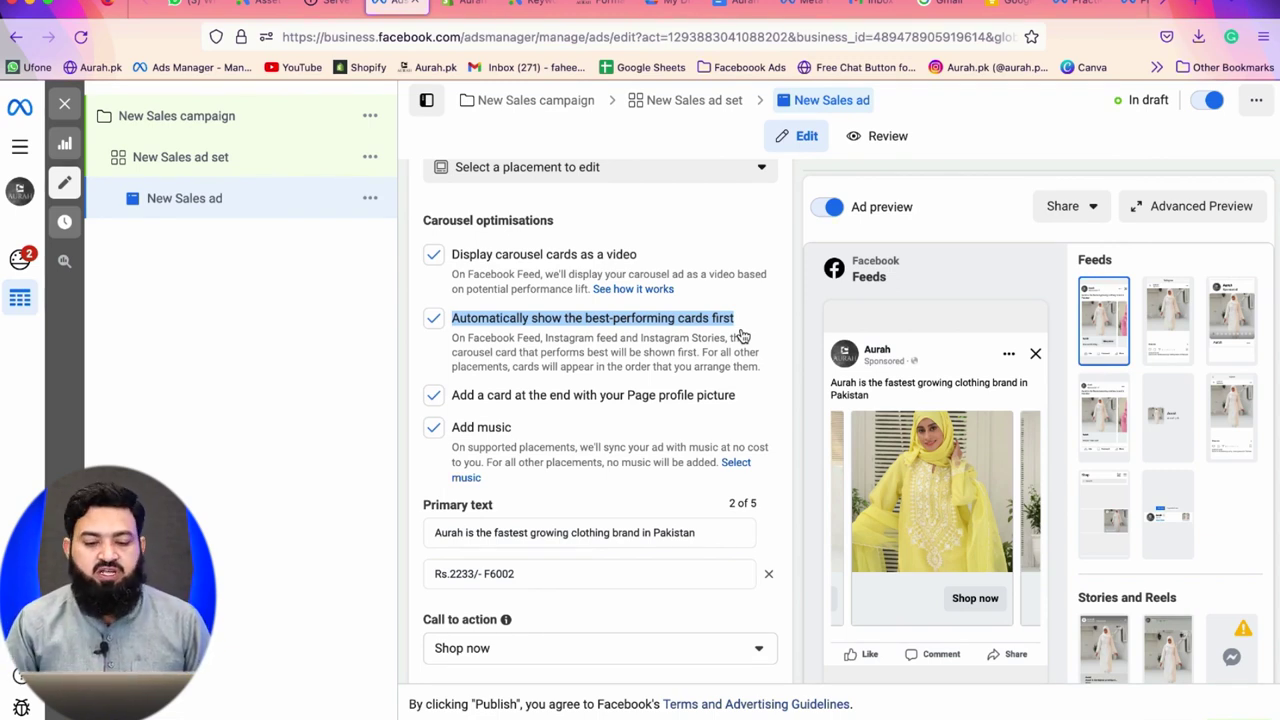
# Switch the ad's creative source to Catalogue and enable Advantage+ creative for catalogue.
pyautogui.scroll(15, 741, 335)
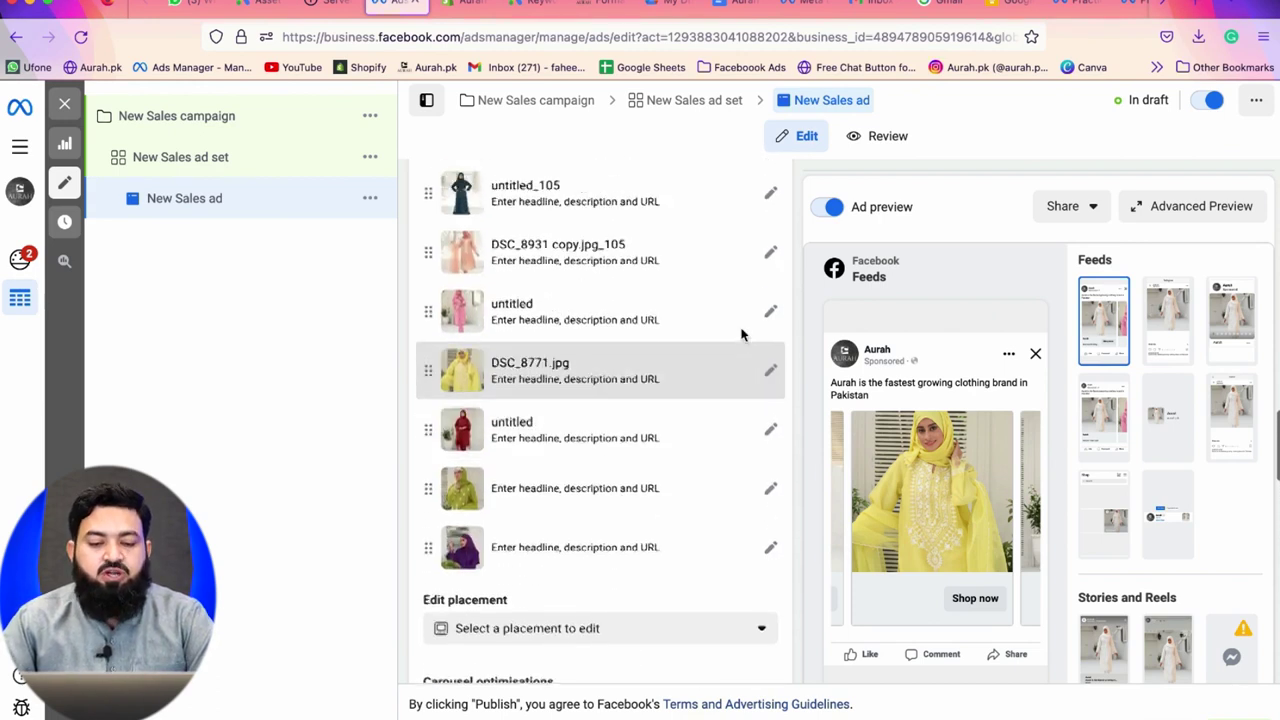
pyautogui.scroll(5, 741, 335)
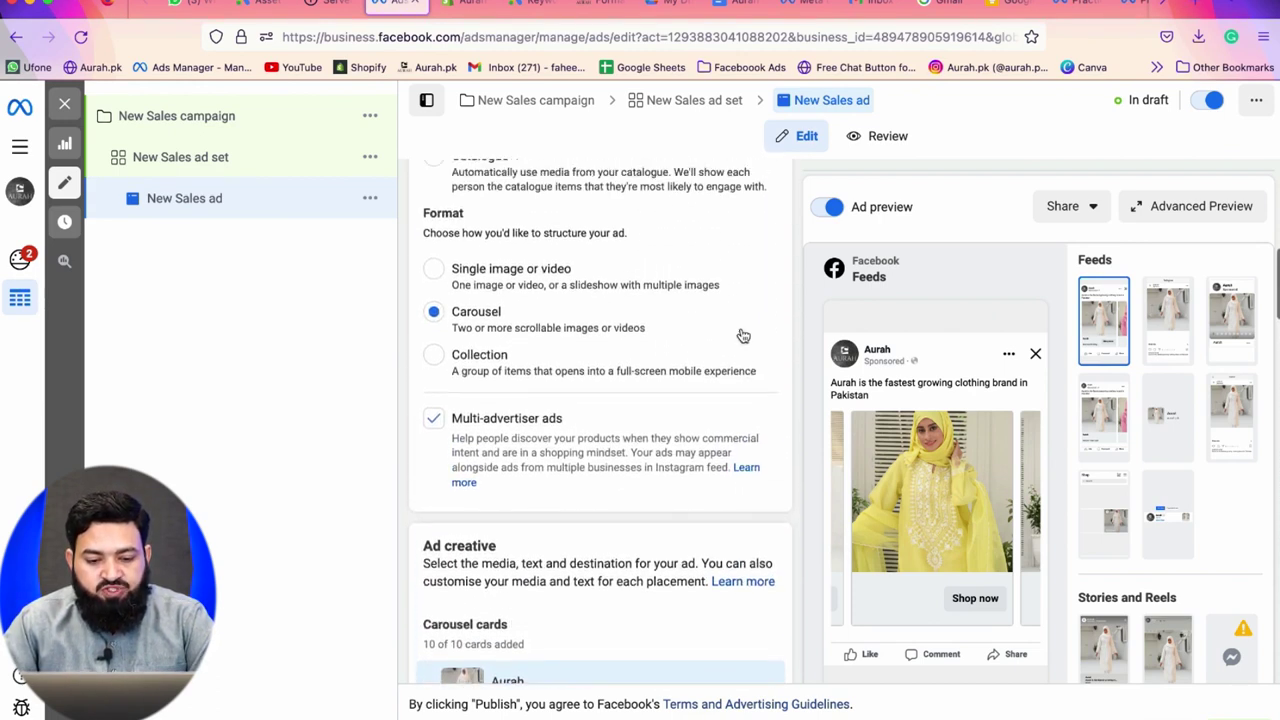
pyautogui.scroll(2, 528, 363)
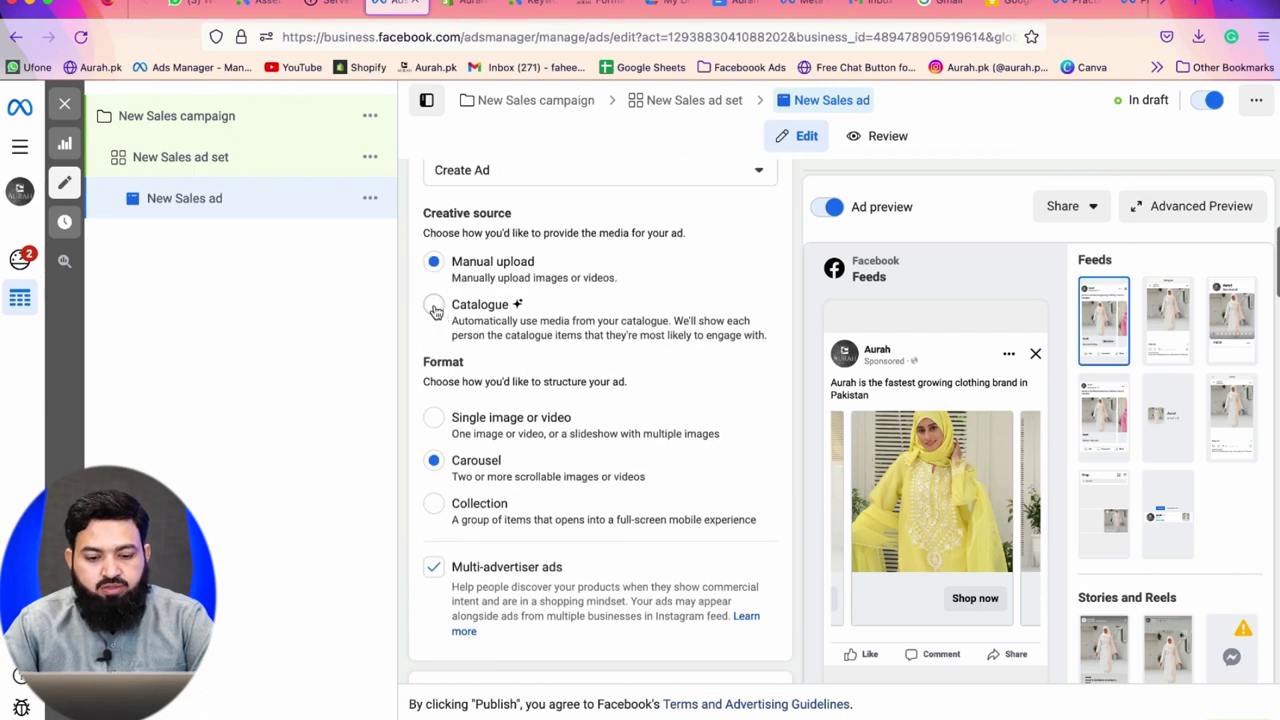
pyautogui.click(434, 308)
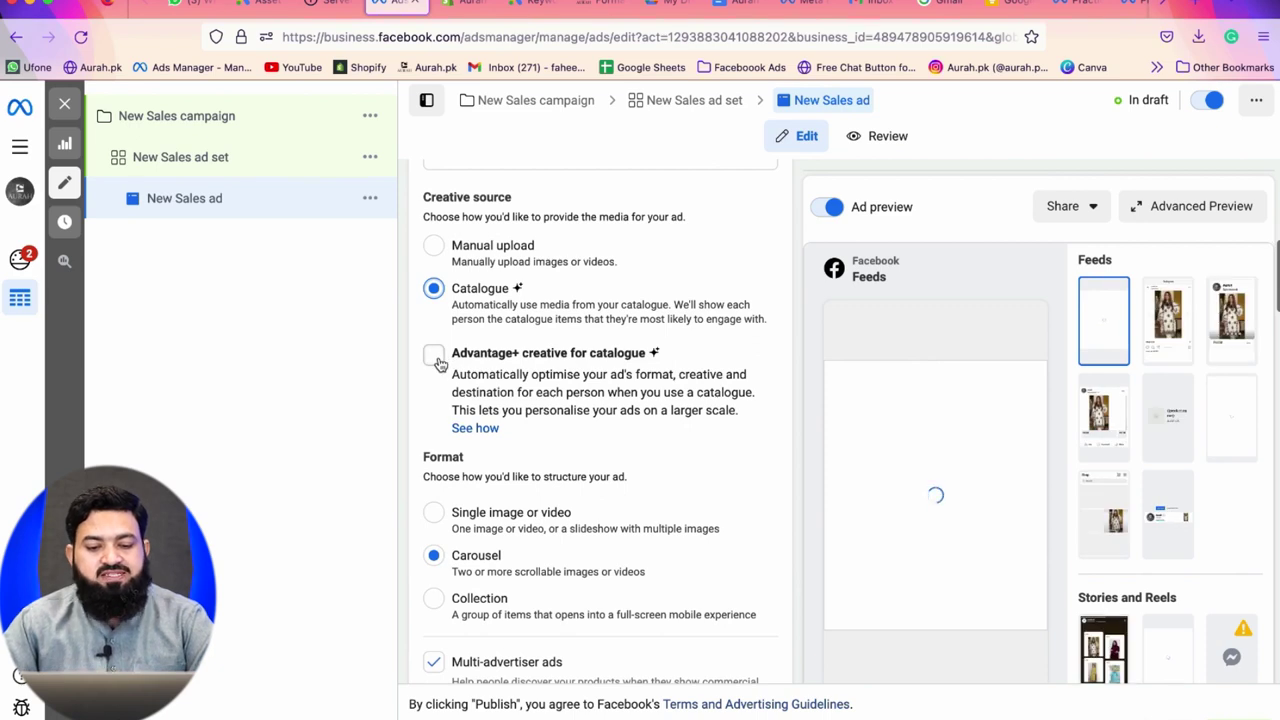
pyautogui.click(435, 357)
pyautogui.scroll(-2, 437, 360)
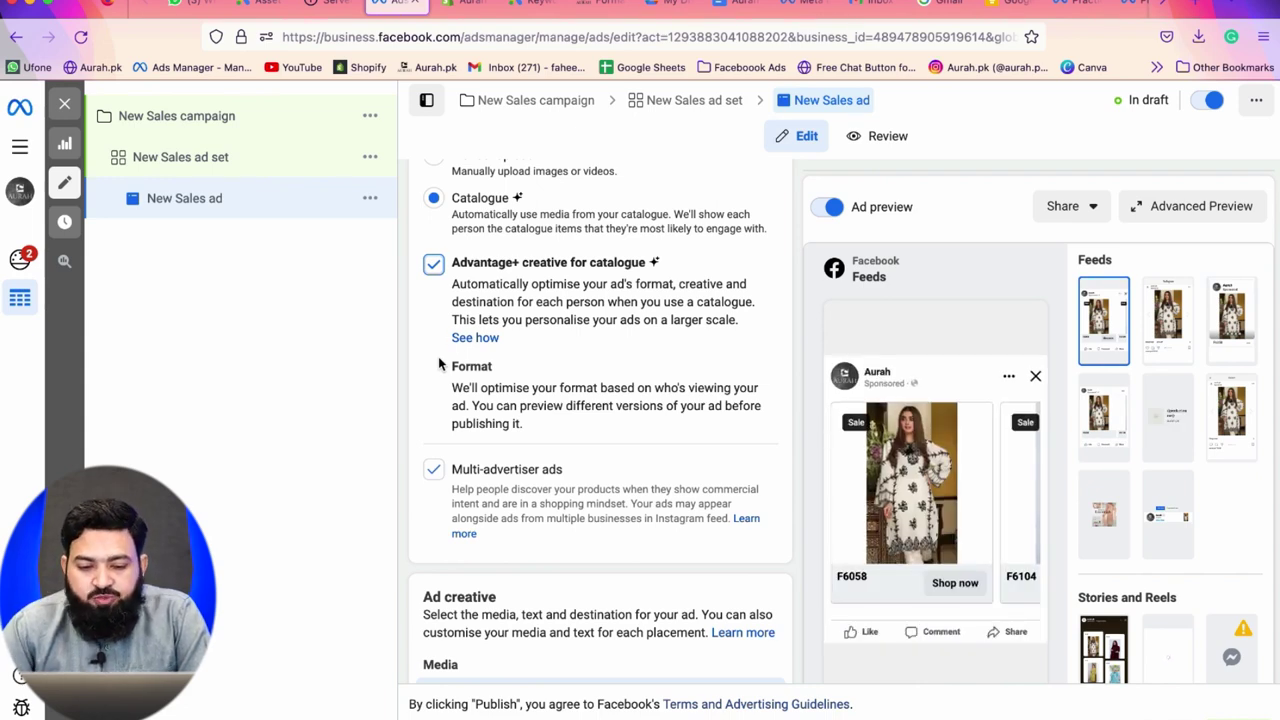
pyautogui.moveTo(451, 284); pyautogui.dragTo(517, 297)
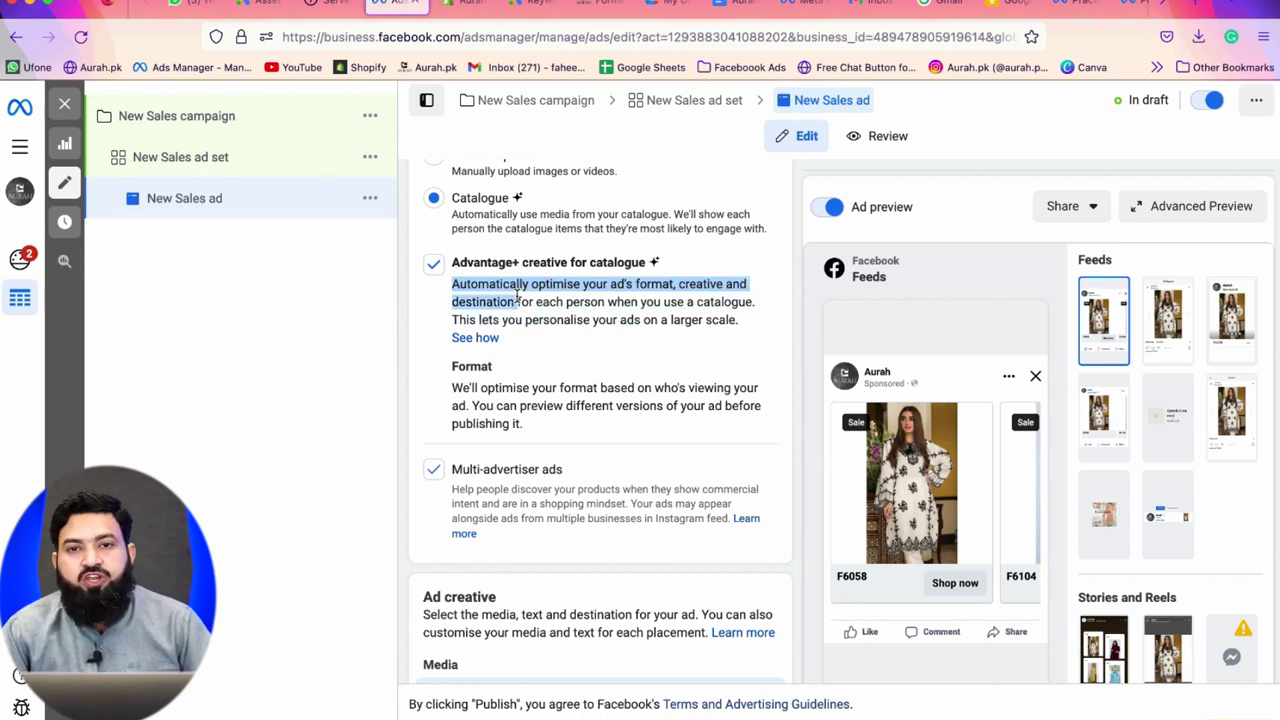
pyautogui.moveTo(517, 297); pyautogui.dragTo(604, 301)
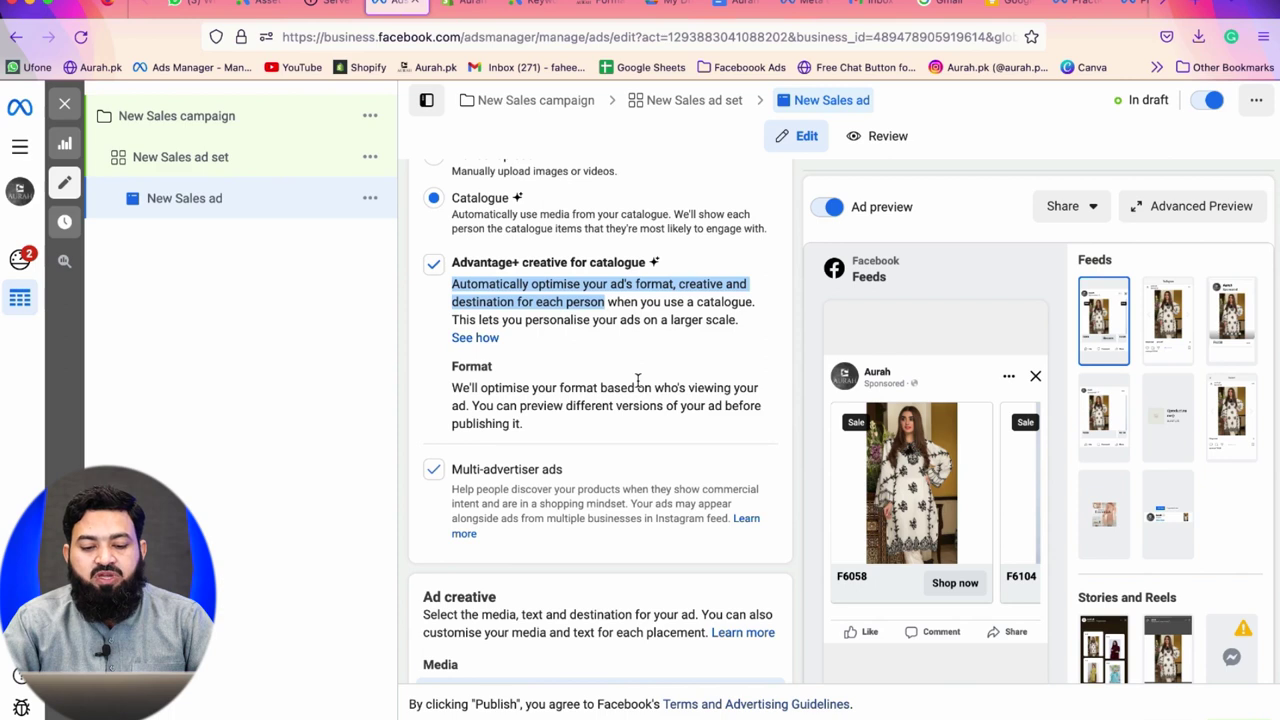
# Set the catalogue's product set to New Arrivals Oct 2022 and browse its product cards in the Facebook Feeds preview.
pyautogui.scroll(-5, 637, 383)
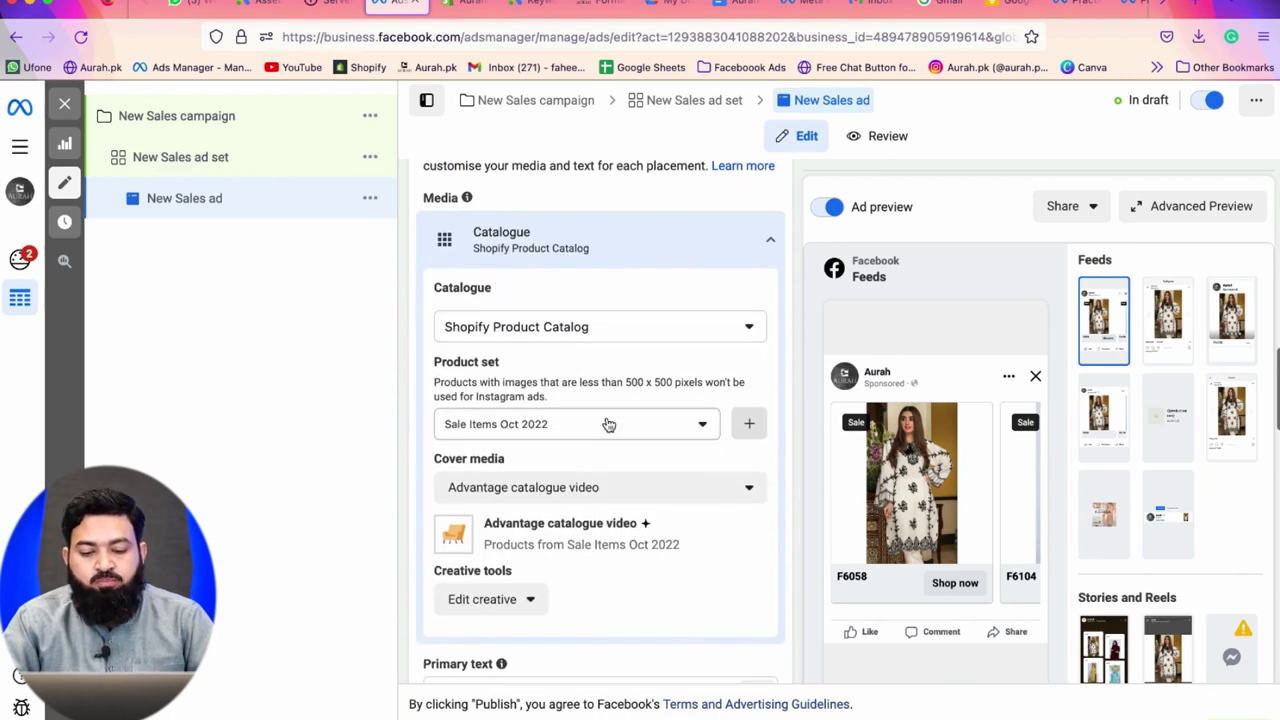
pyautogui.scroll(-2, 608, 425)
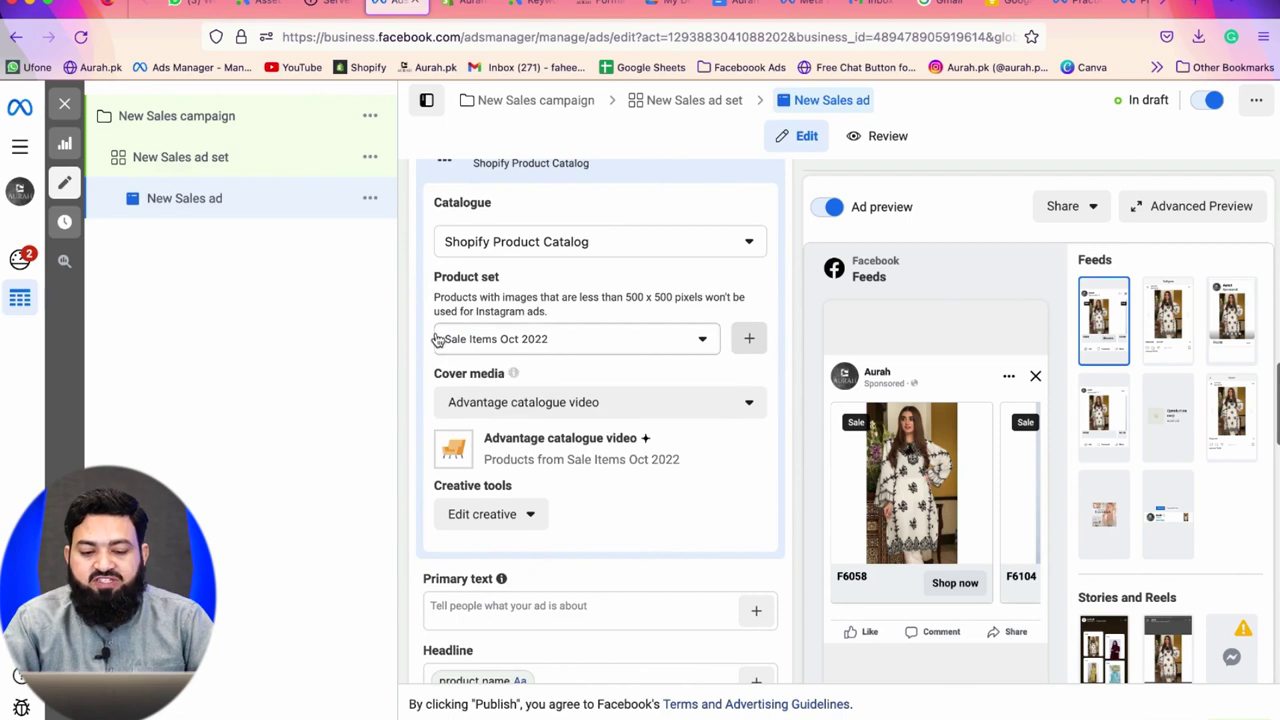
pyautogui.click(616, 345)
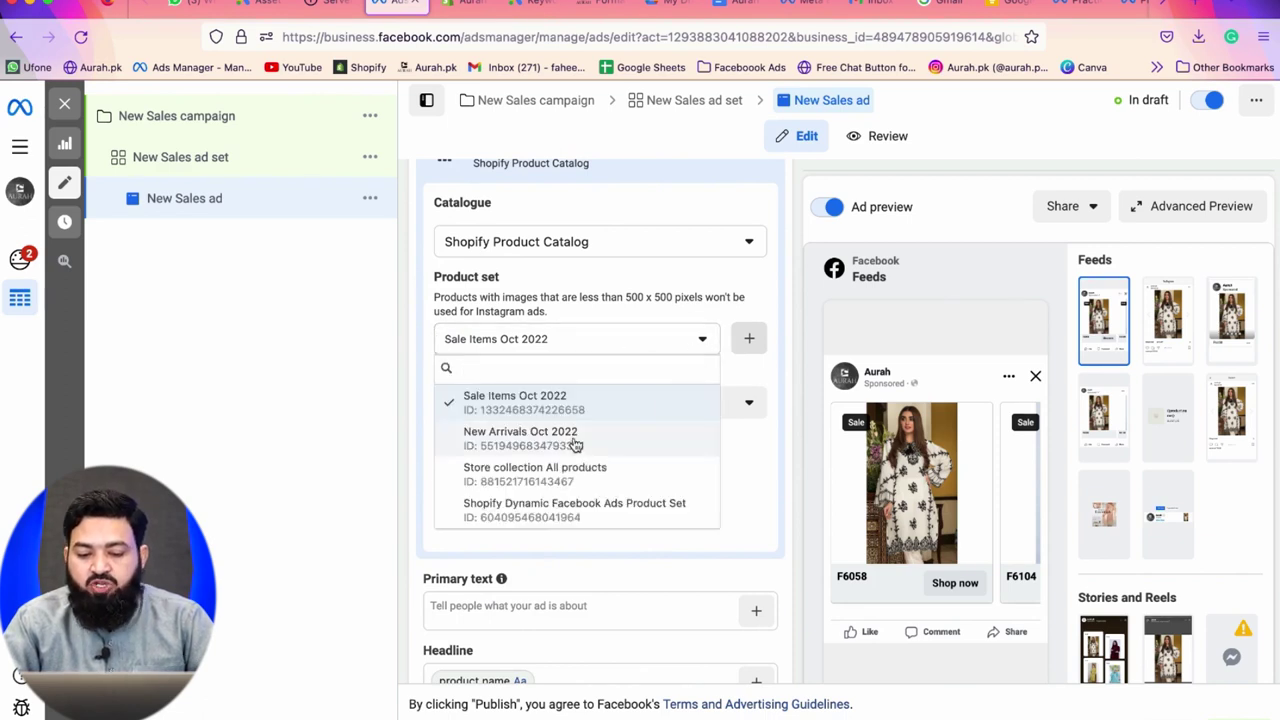
pyautogui.click(575, 444)
pyautogui.scroll(-5, 575, 444)
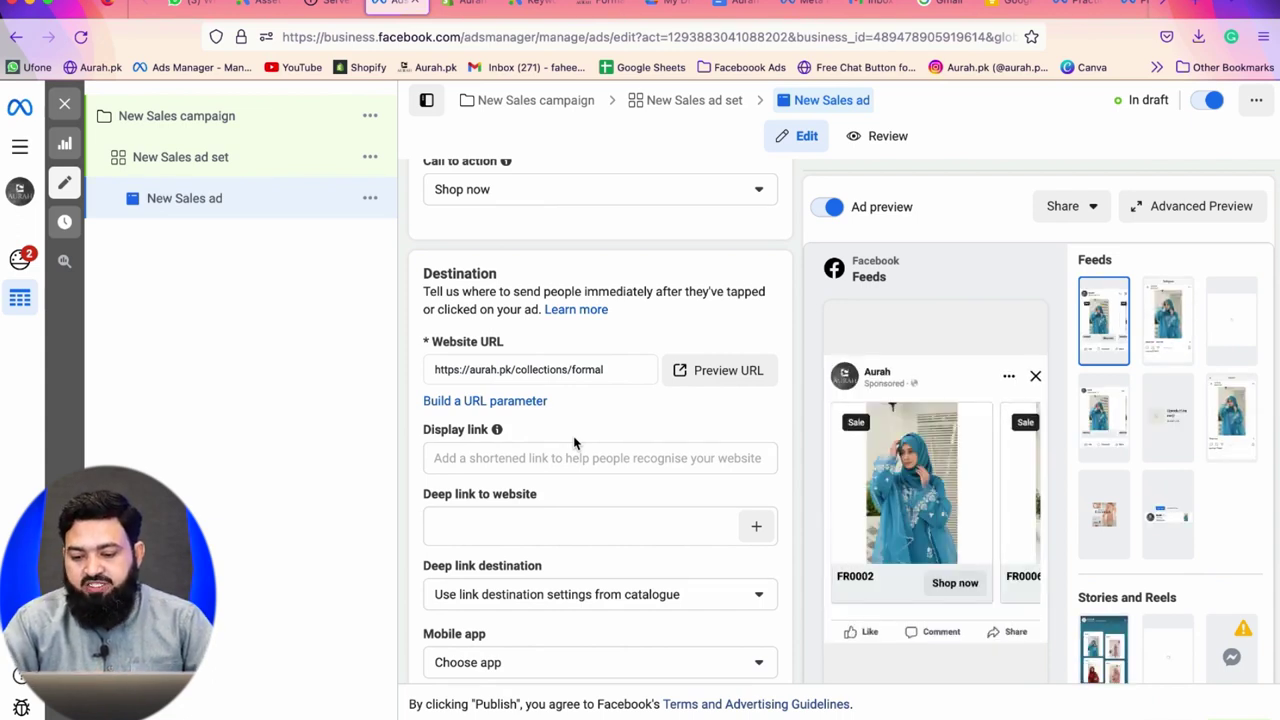
pyautogui.click(1034, 510)
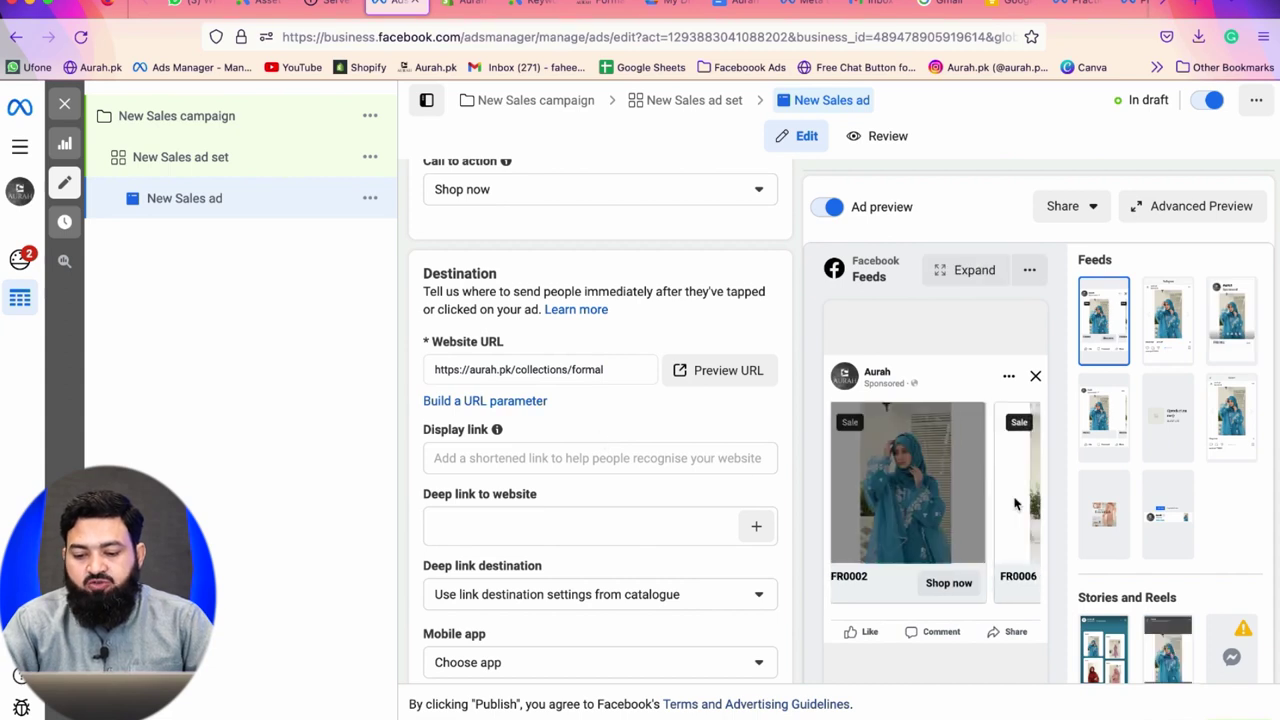
pyautogui.click(1033, 508)
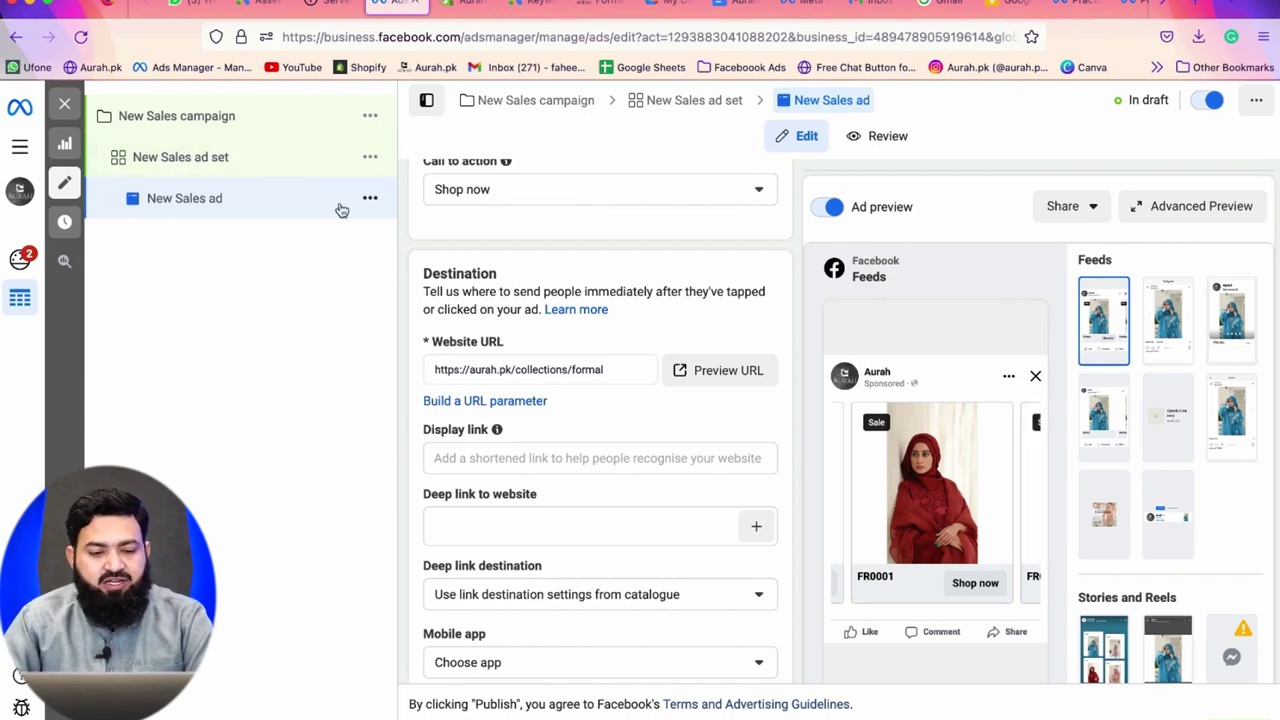
pyautogui.click(372, 200)
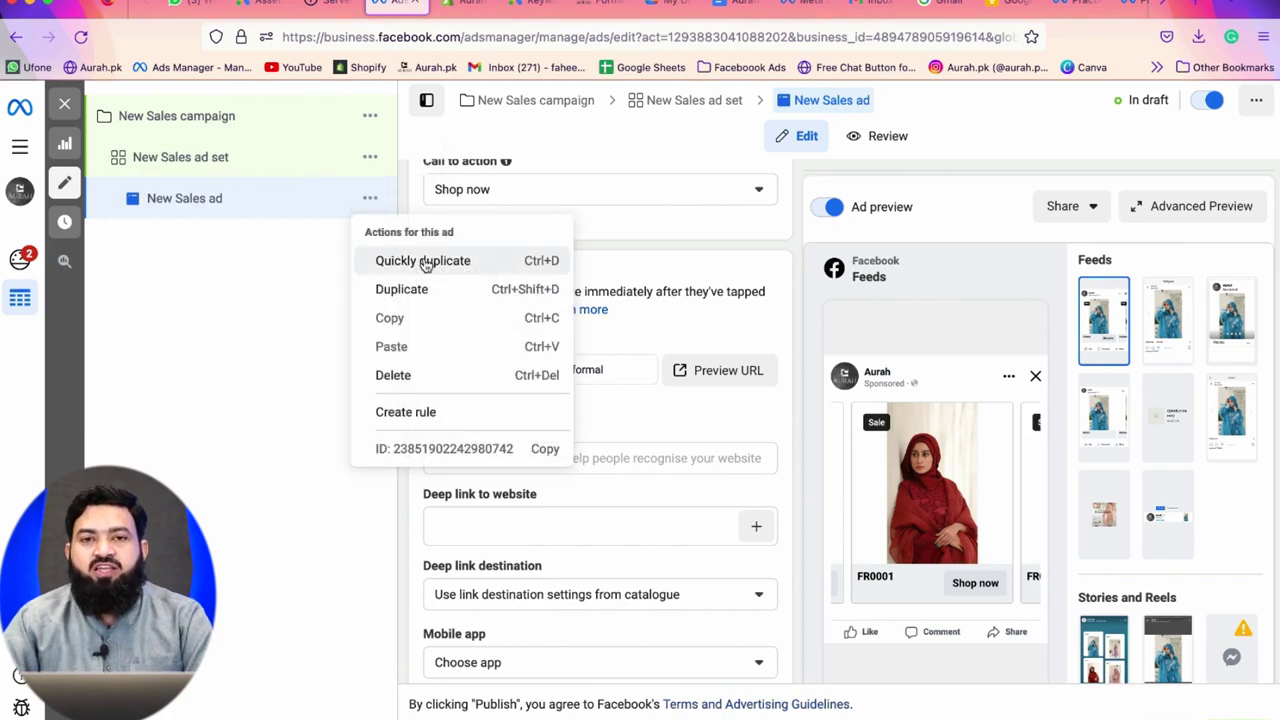
pyautogui.click(249, 373)
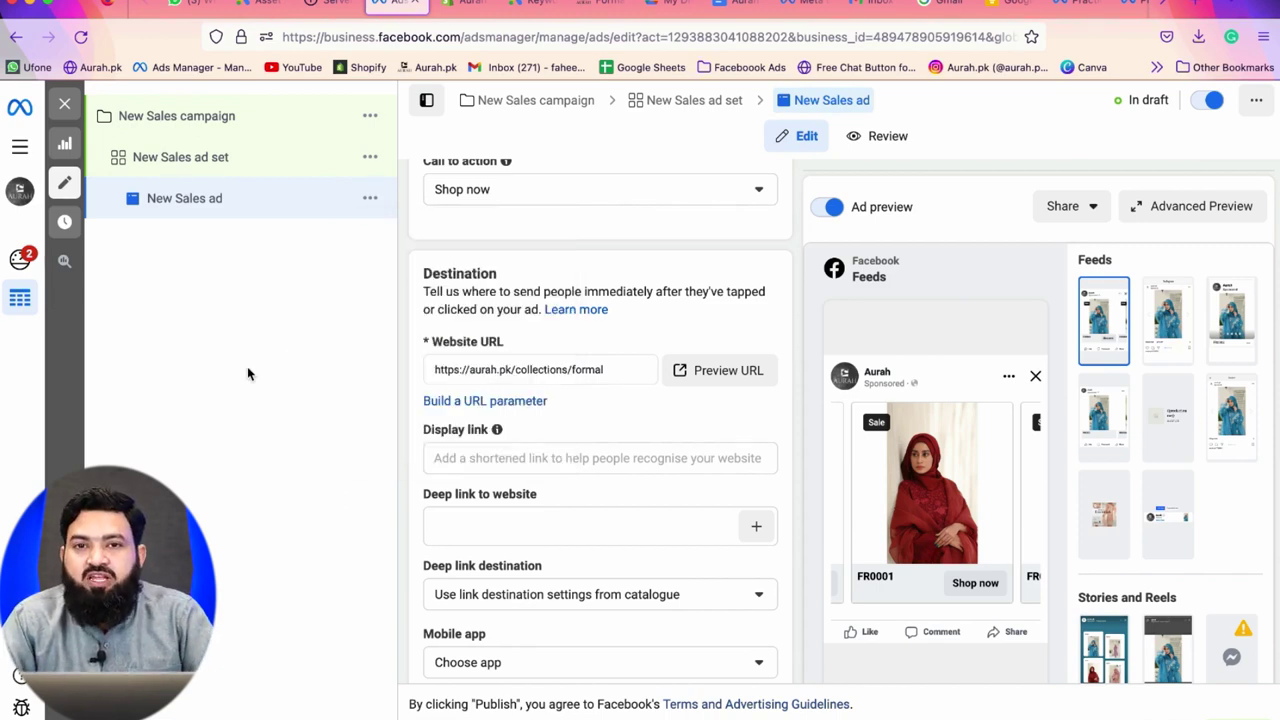